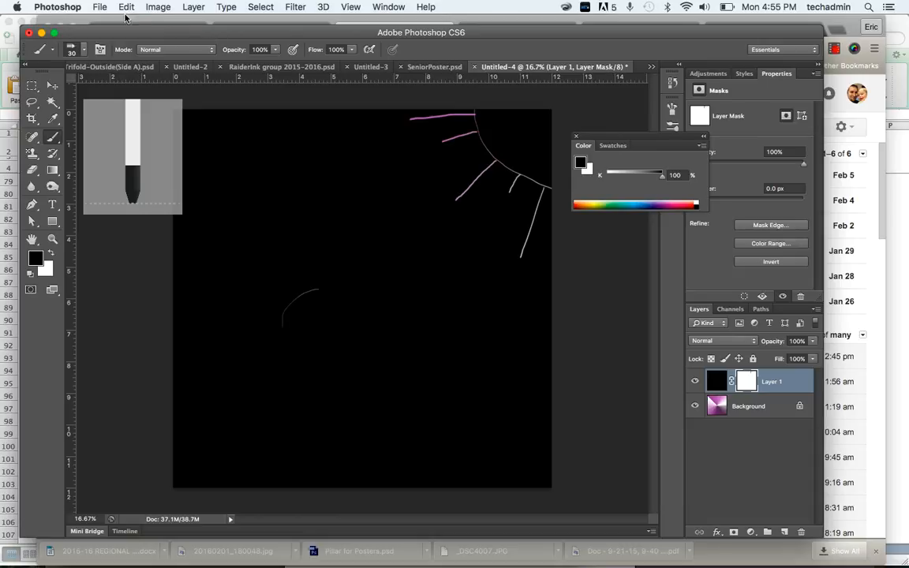
Create a new 12 by 12 inch, 300 pixels/inch RGB document with a white background, named Scratch Board.
left_click(95, 8)
left_click(105, 26)
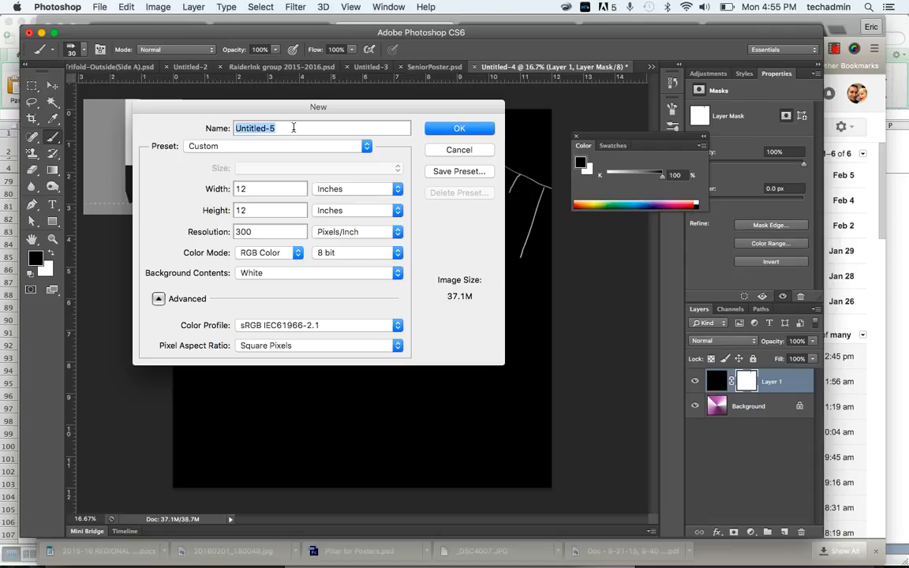
type("Scratch Board")
left_click(456, 127)
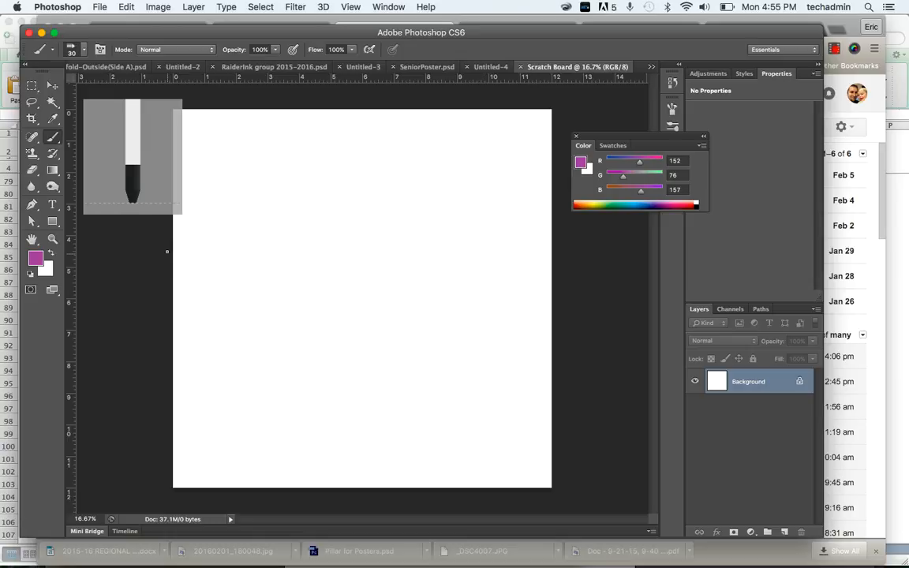
With the Gradient tool, save the current set of gradients as a gradients file named Class.
left_click(51, 171)
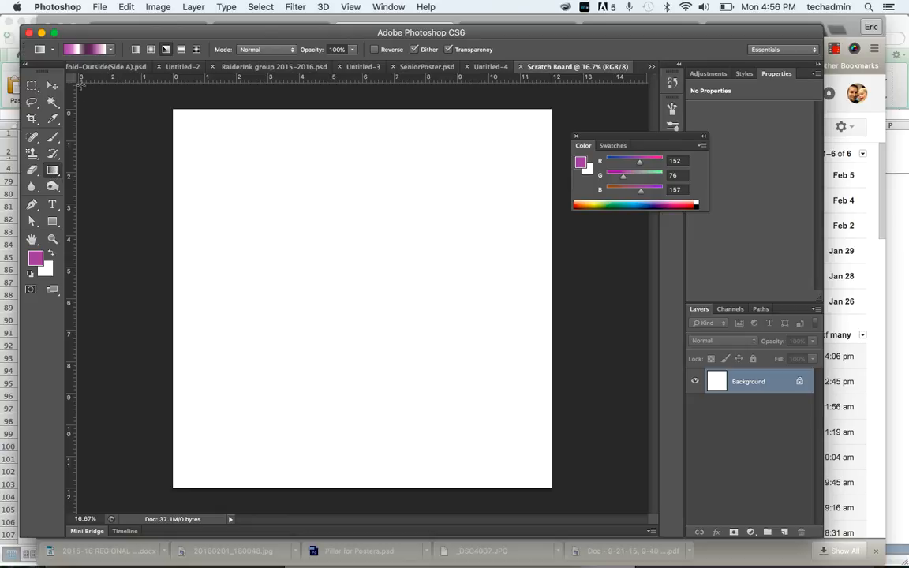
left_click(88, 49)
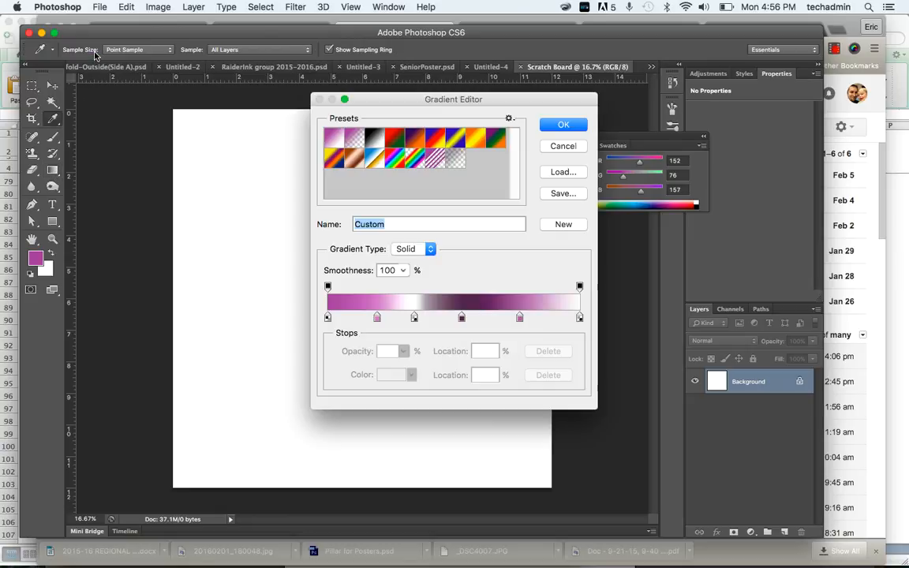
left_click(561, 144)
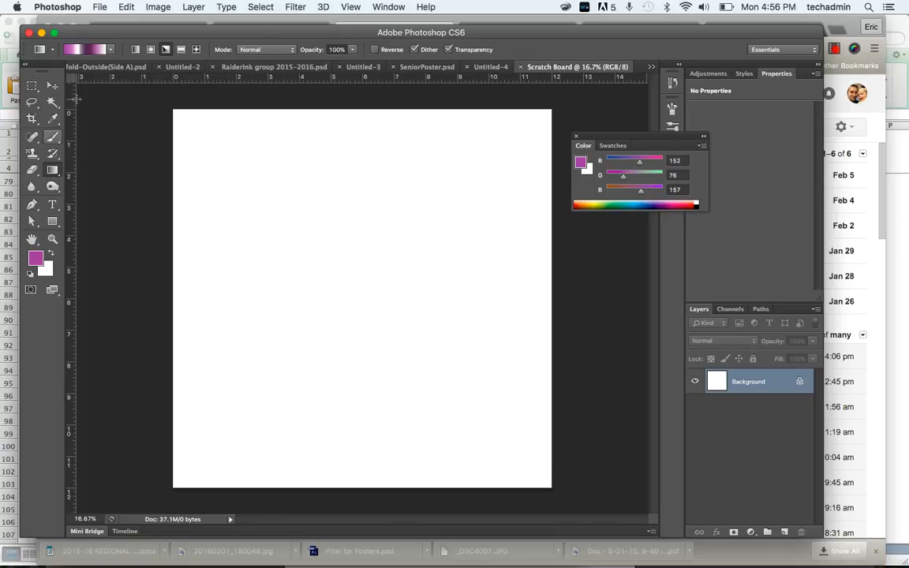
left_click(83, 49)
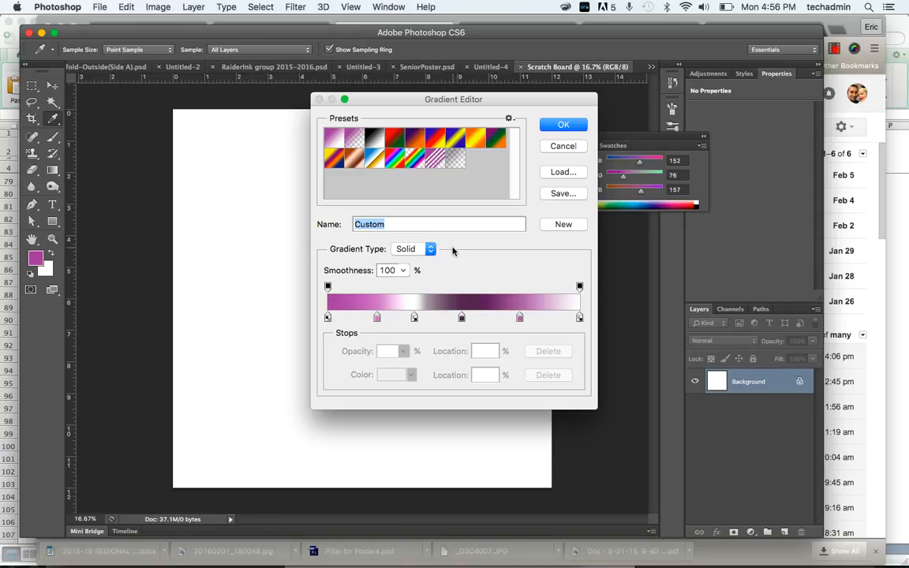
left_click(563, 194)
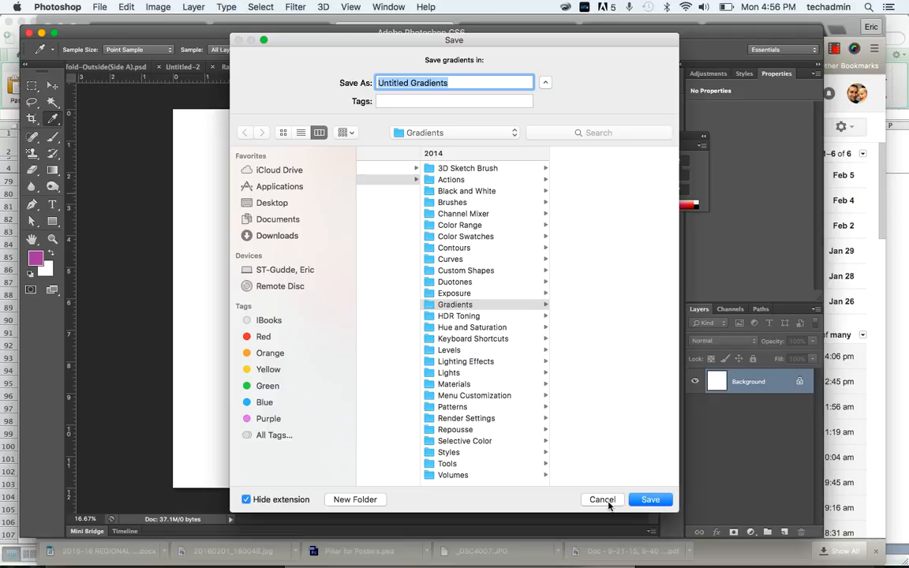
type("Class")
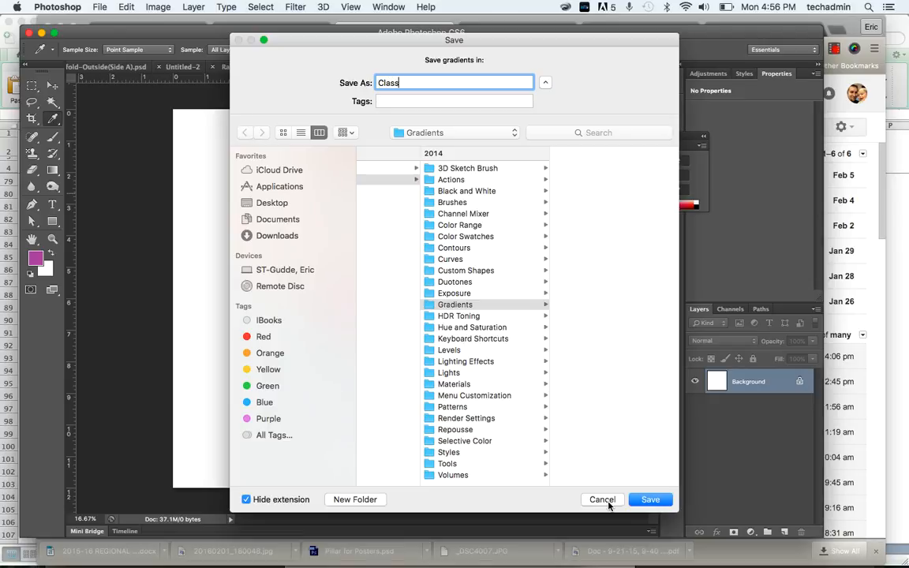
left_click(646, 500)
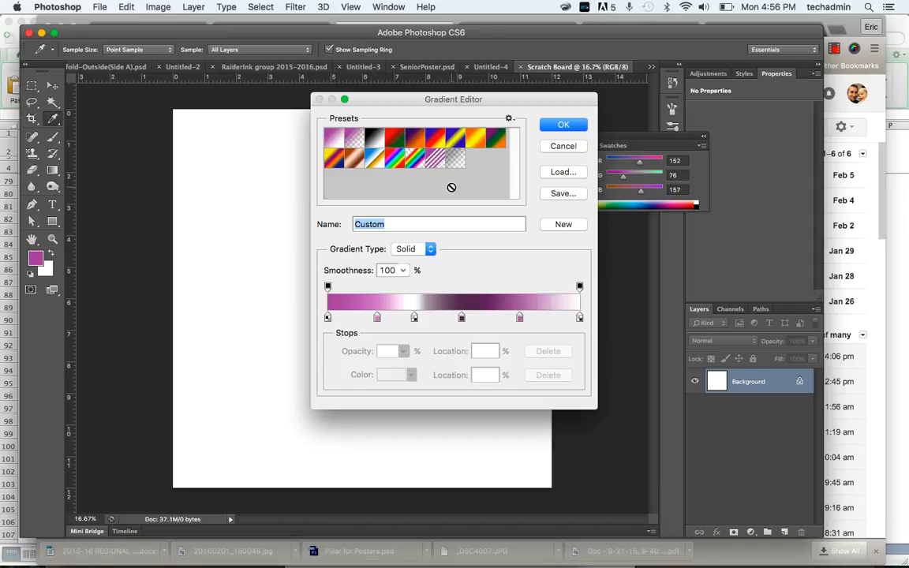
Base the gradient on the Foreground to Background preset and add colour stops at 23%, 71% and between those two.
left_click(333, 140)
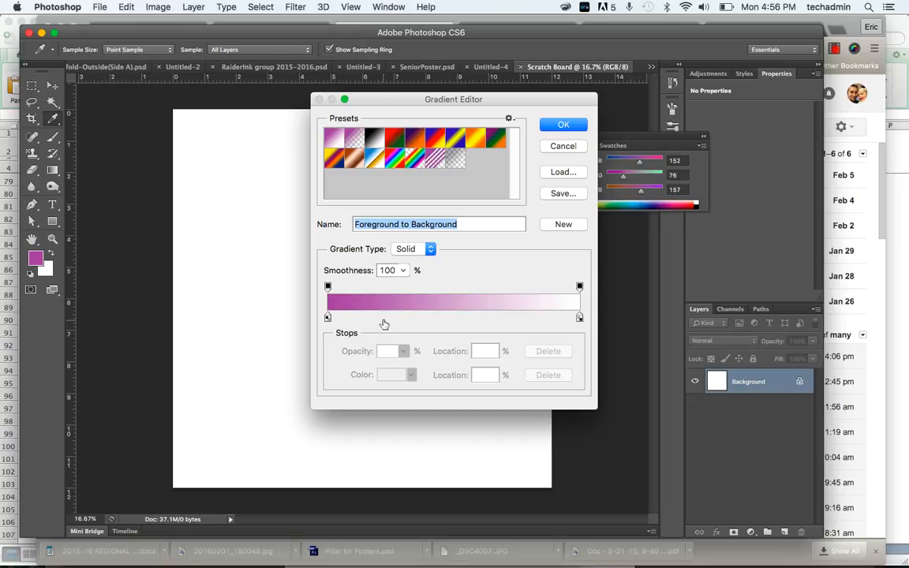
left_click(385, 316)
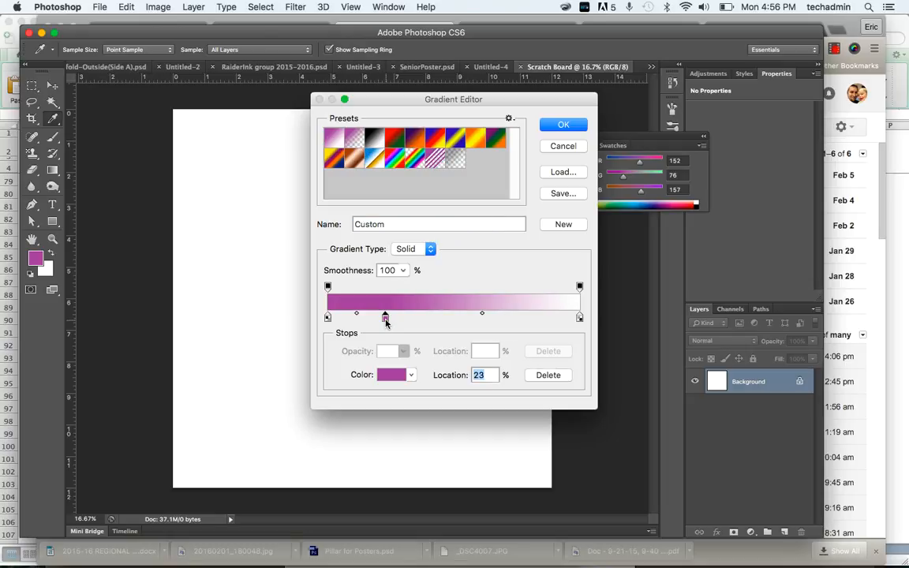
left_click(507, 316)
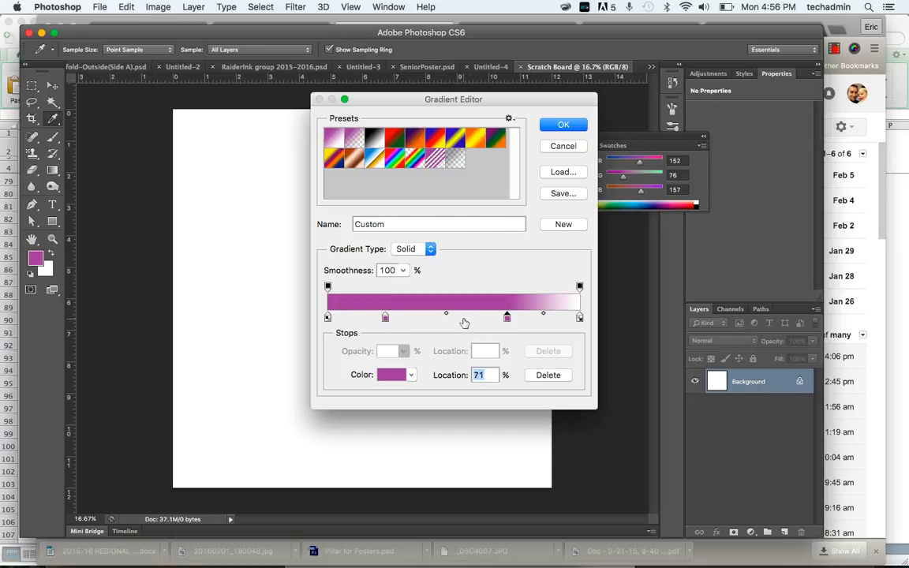
left_click(436, 316)
Set the colour stop at the 23% location to a light pink.
left_click(385, 316)
left_click(392, 375)
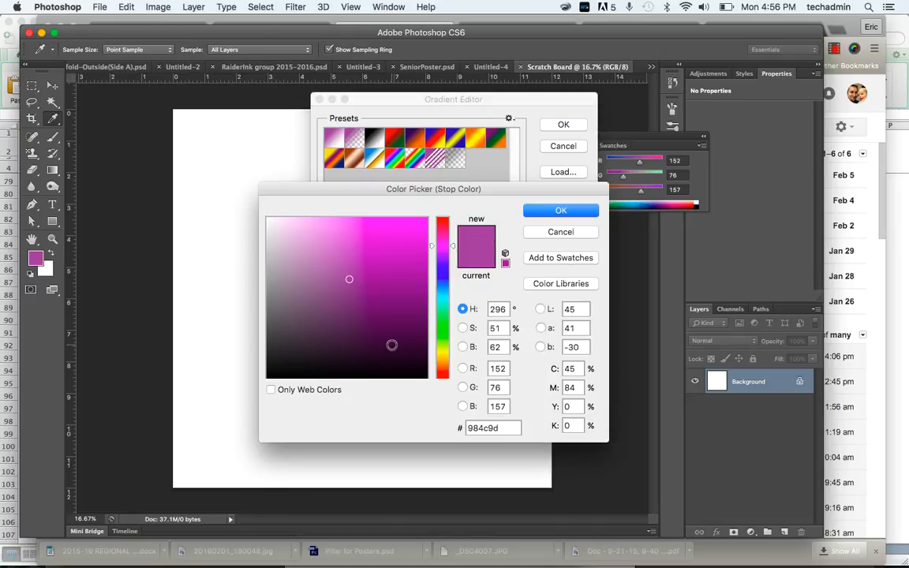
left_click(300, 230)
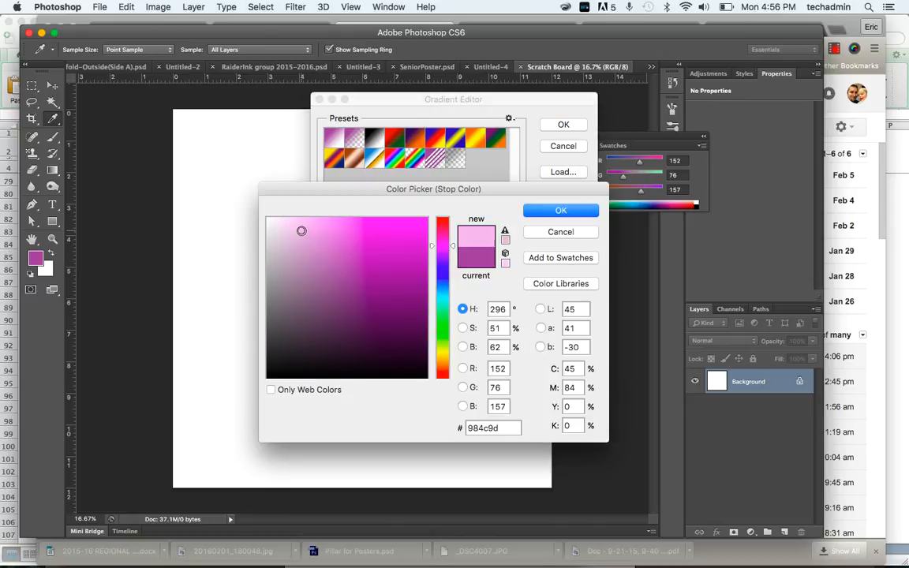
left_click(533, 213)
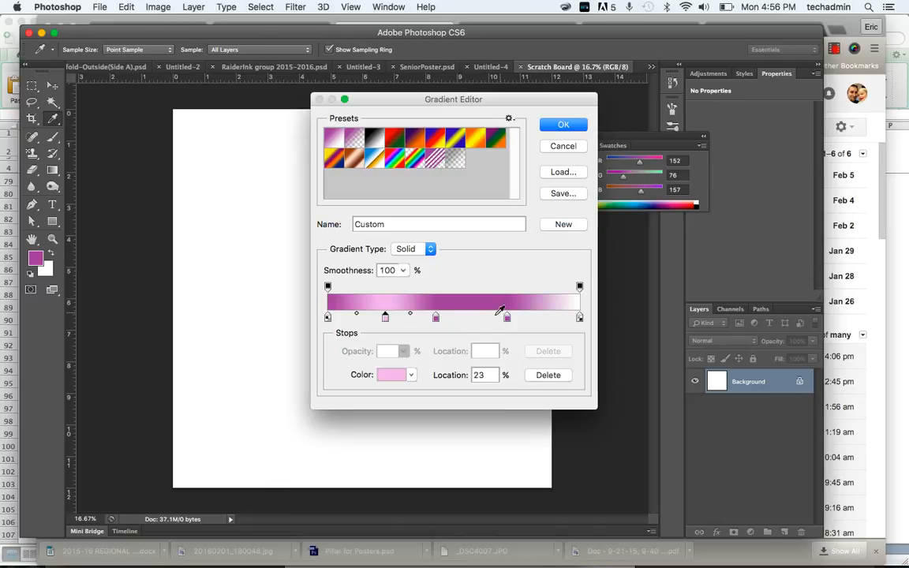
Set the colour stop at the 71% location to a dark purple and accept the custom gradient.
left_click(507, 318)
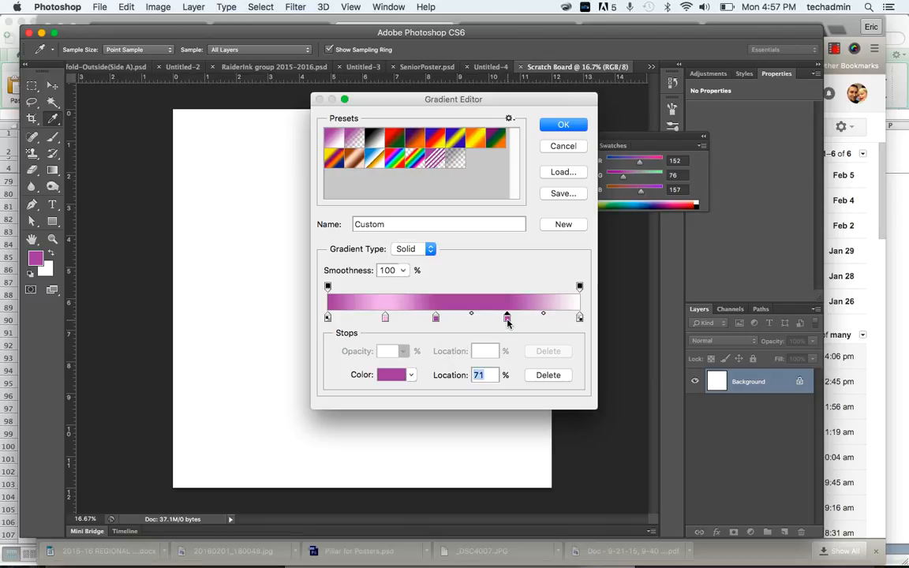
left_click(386, 377)
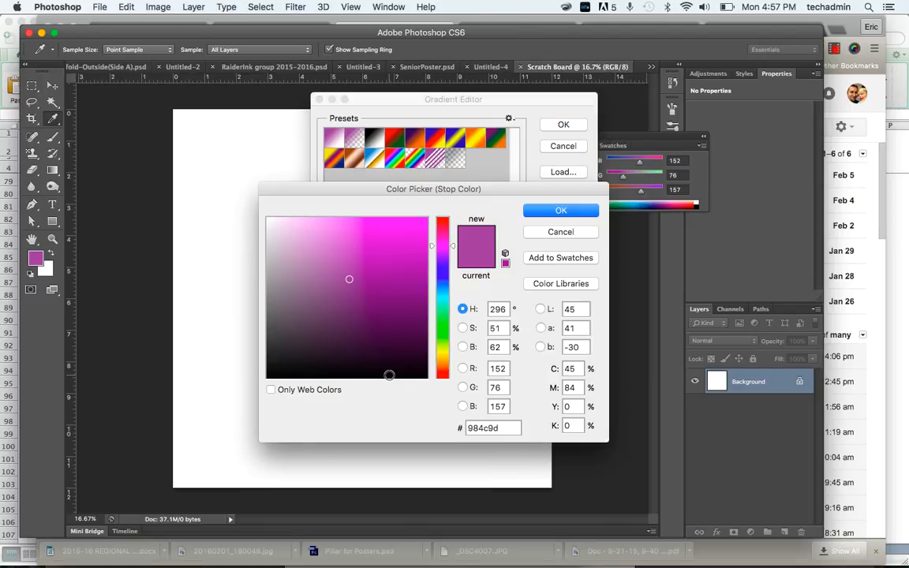
left_click_drag(351, 281, 387, 337)
left_click(559, 210)
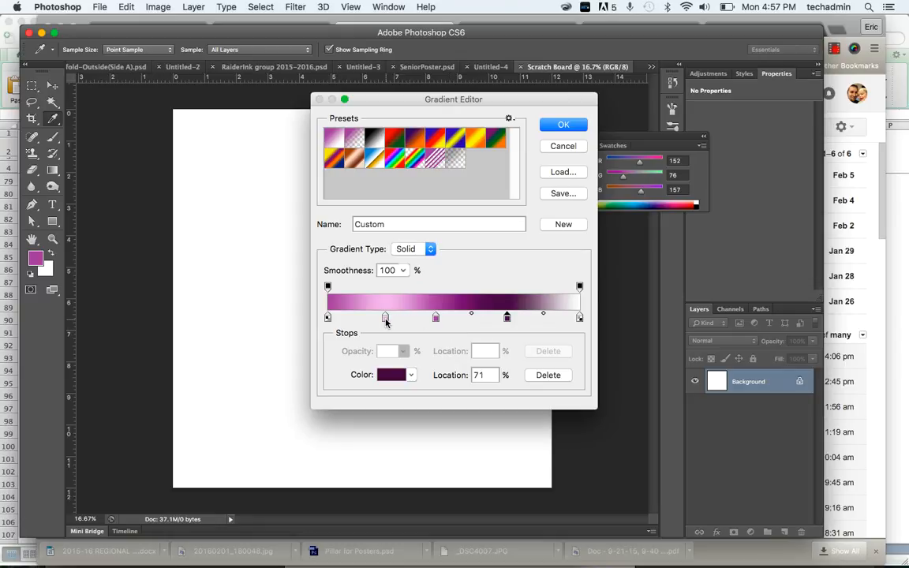
left_click_drag(385, 317, 433, 319)
left_click(562, 125)
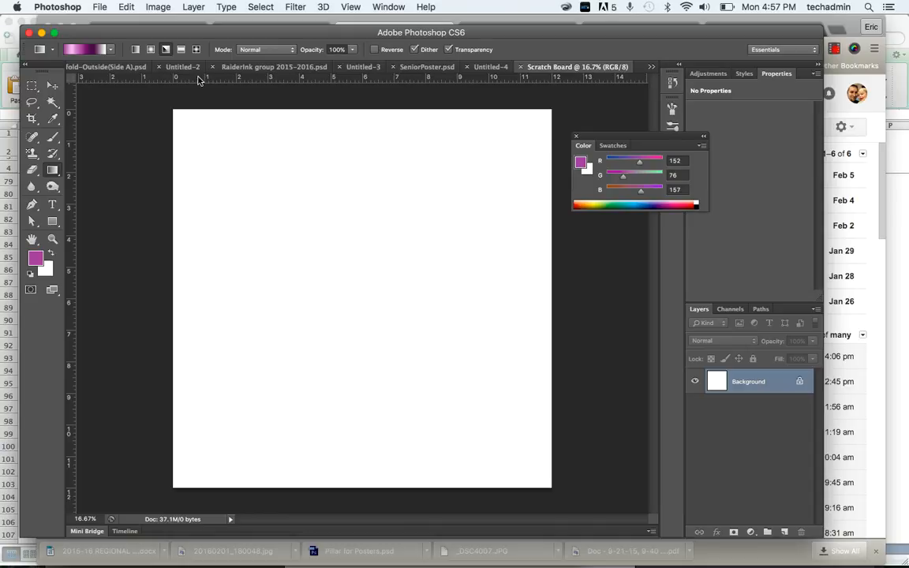
Try the custom gradient as a diagonal linear fill across the canvas, first normal and again with Reverse on.
left_click(135, 50)
left_click_drag(227, 152, 467, 407)
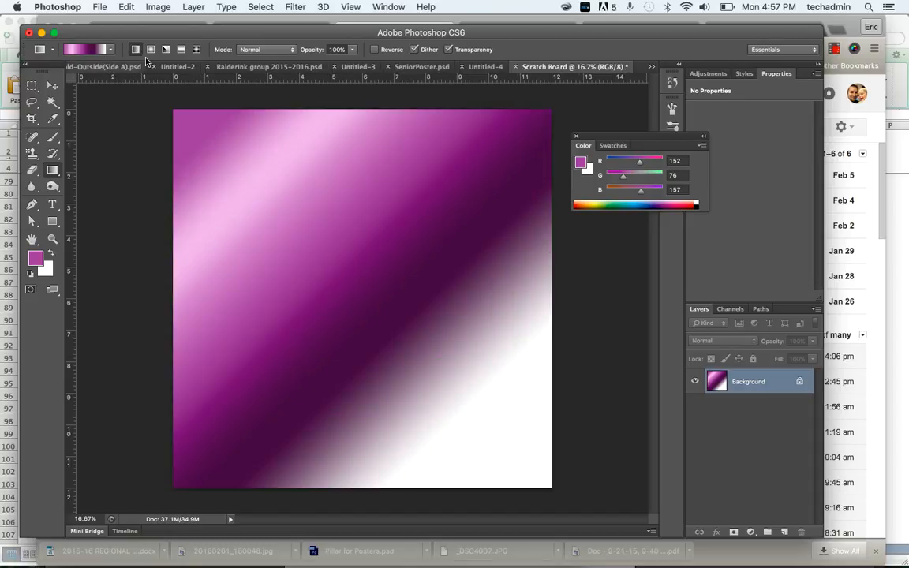
left_click(375, 49)
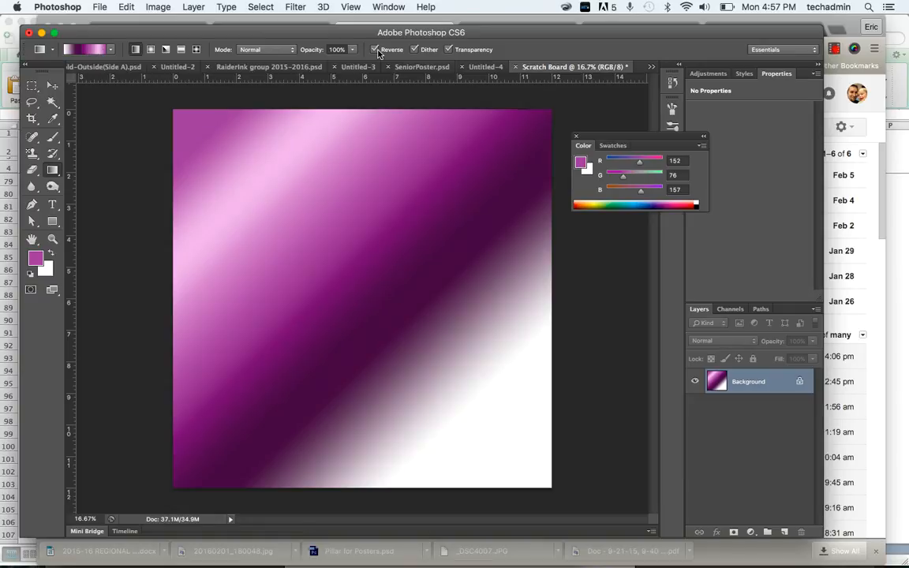
left_click_drag(211, 136, 454, 403)
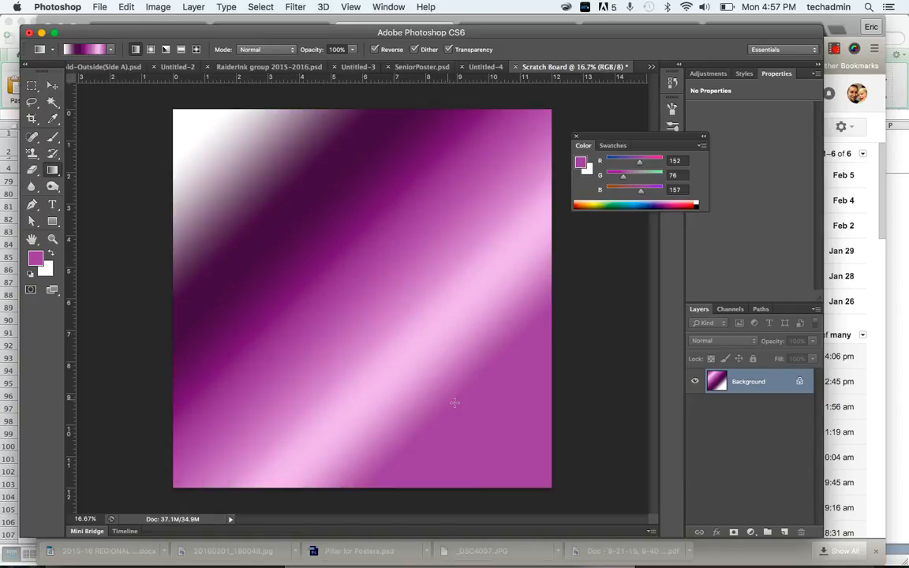
Try radial gradient fills from the canvas centre and from near its upper-left corner, with Reverse on and off.
left_click(151, 49)
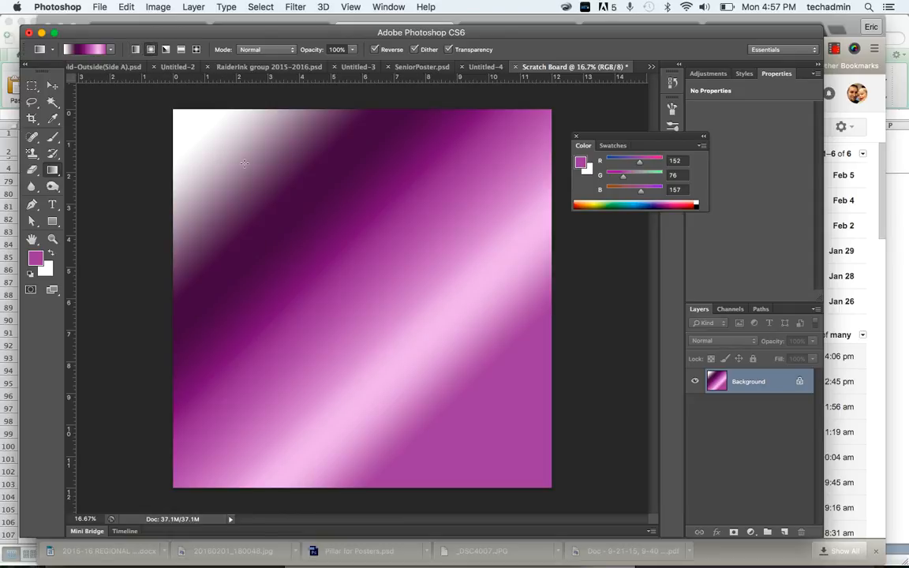
left_click_drag(389, 296, 171, 75)
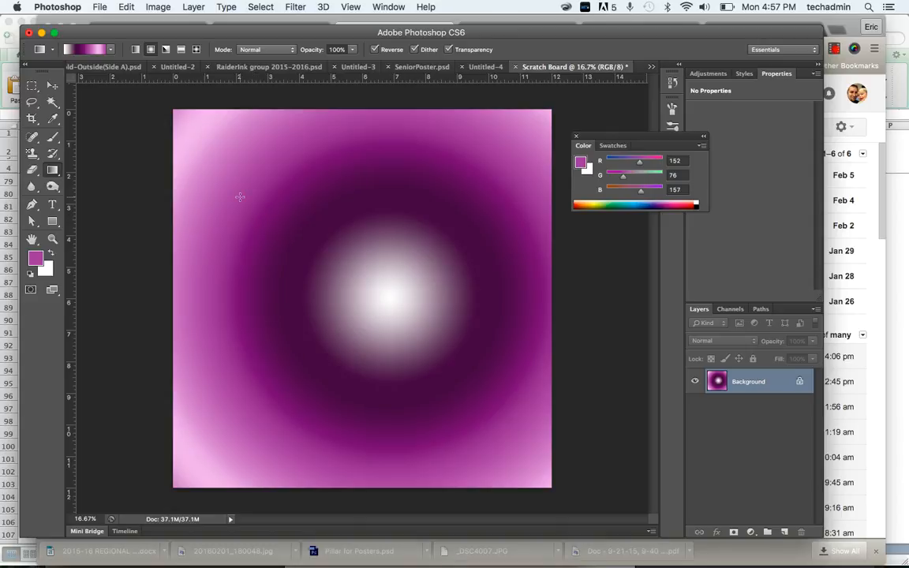
left_click_drag(216, 178, 470, 408)
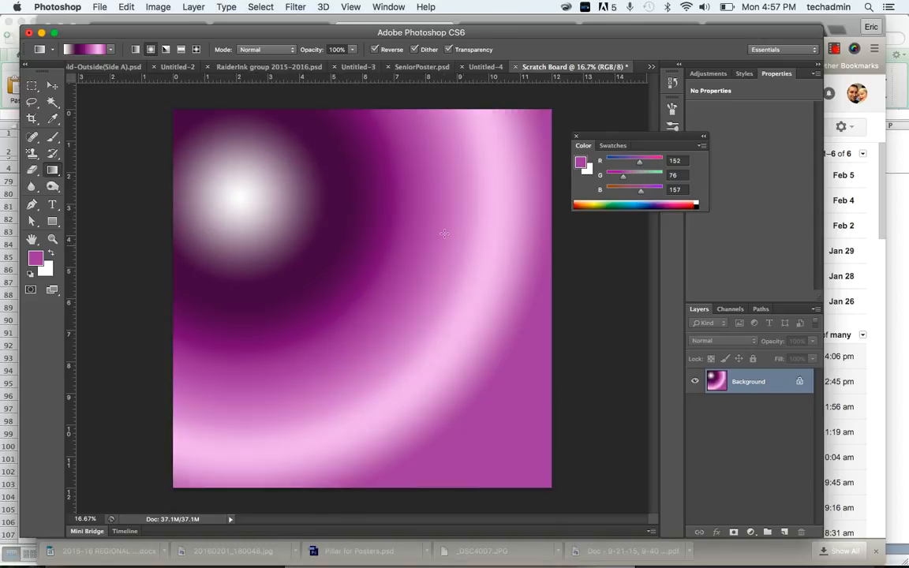
left_click(373, 49)
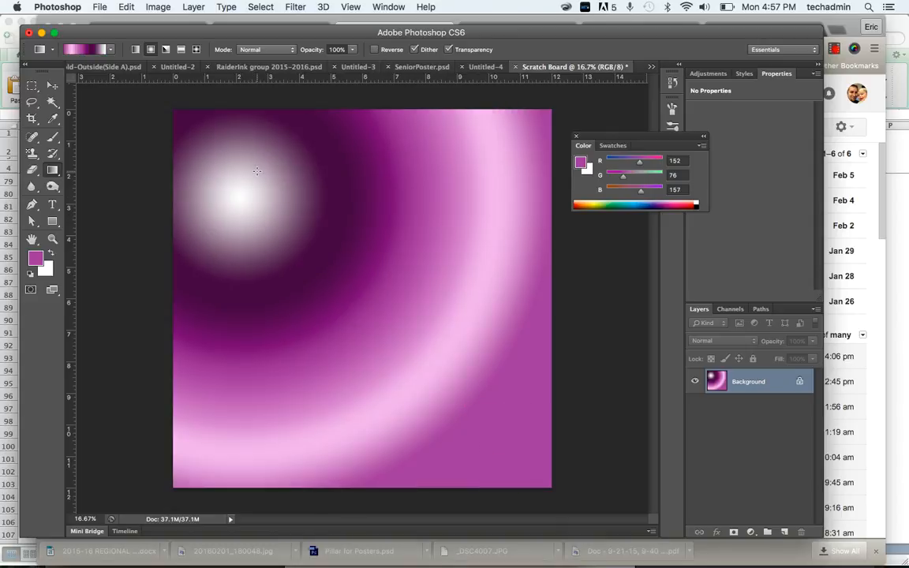
left_click_drag(256, 172, 599, 499)
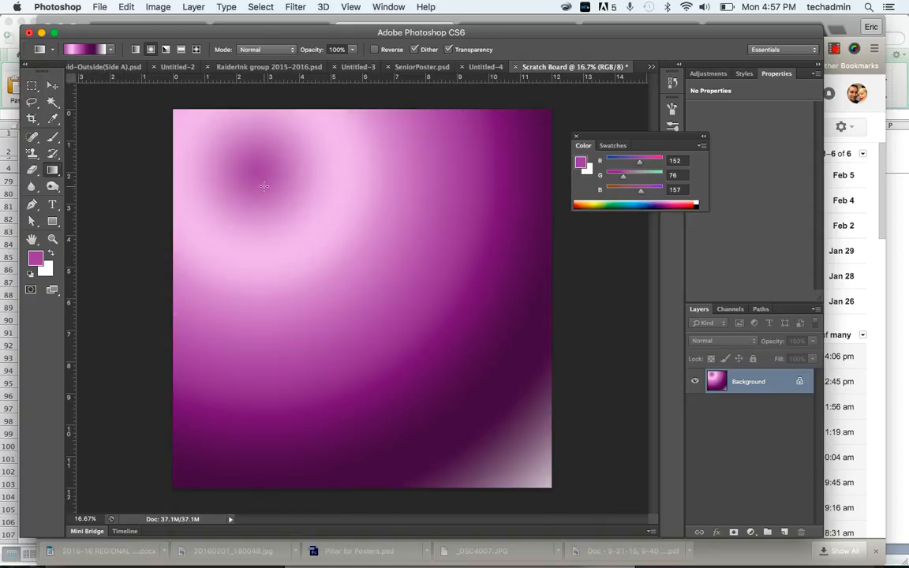
left_click_drag(260, 186, 552, 513)
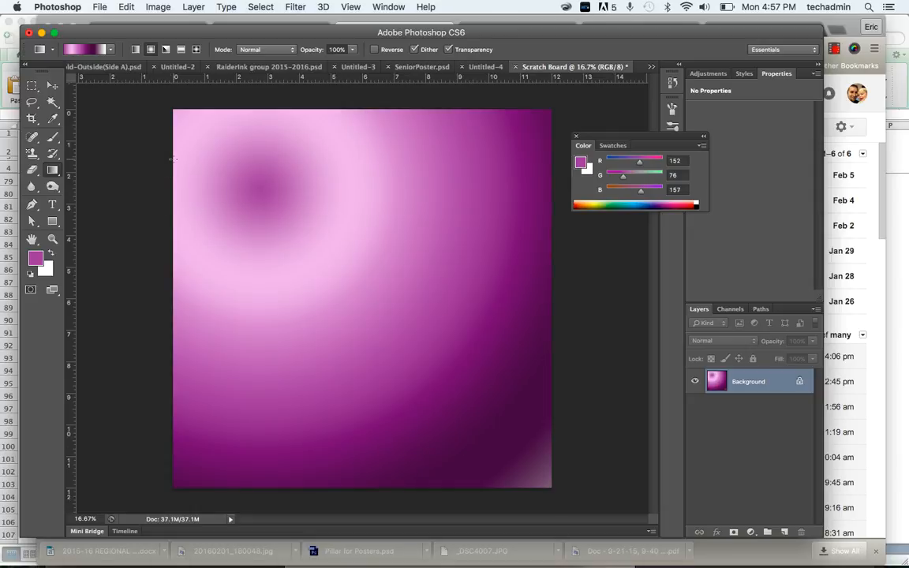
Try the angle, reflected and diamond gradient styles on the canvas.
left_click(166, 50)
left_click_drag(384, 313, 212, 136)
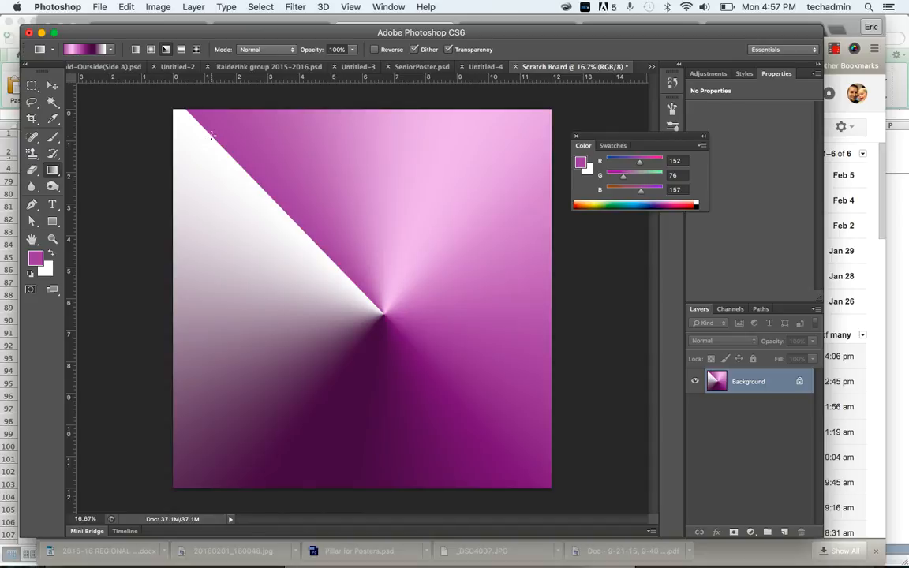
left_click(181, 49)
left_click_drag(313, 202, 309, 472)
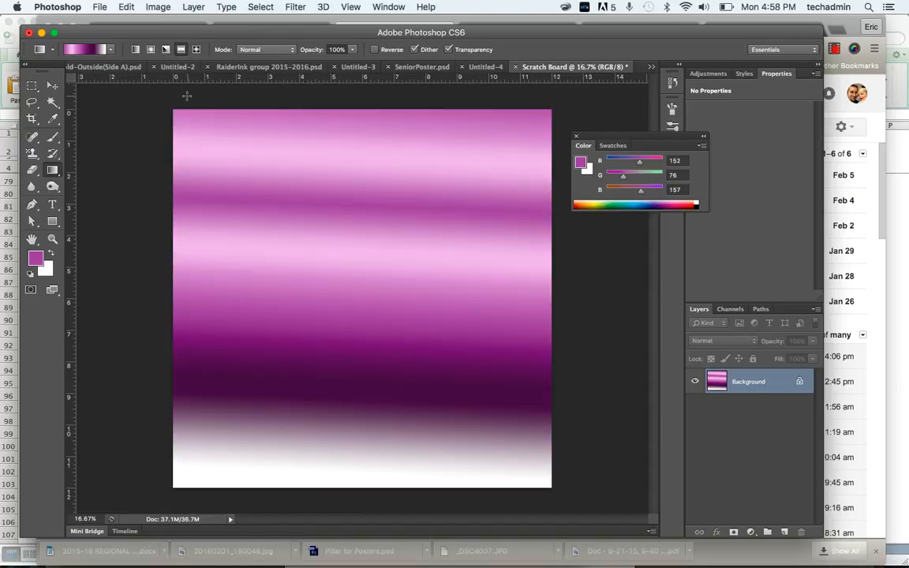
left_click(196, 49)
left_click_drag(345, 360, 213, 82)
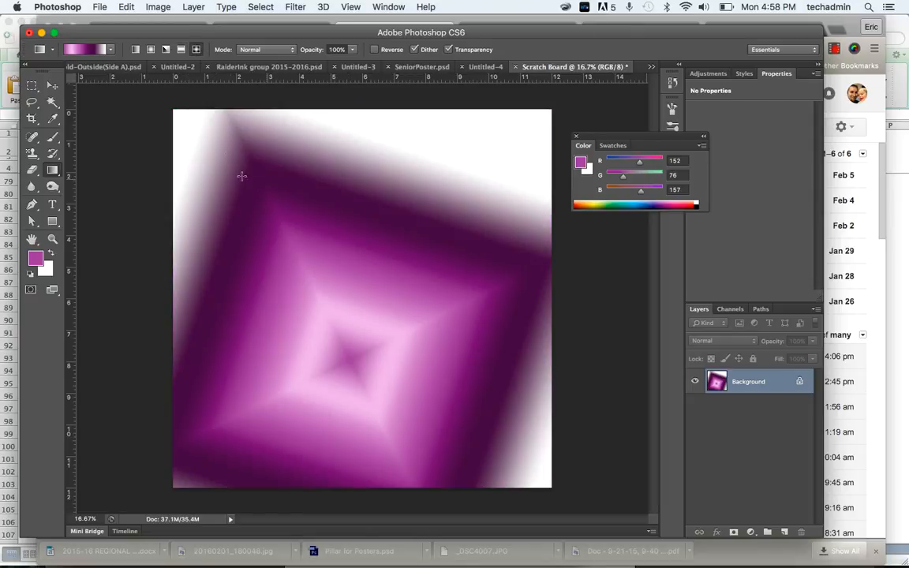
Fill the background with an angle gradient running from the canvas centre through its upper-left corner.
left_click(167, 50)
left_click_drag(368, 282, 204, 123)
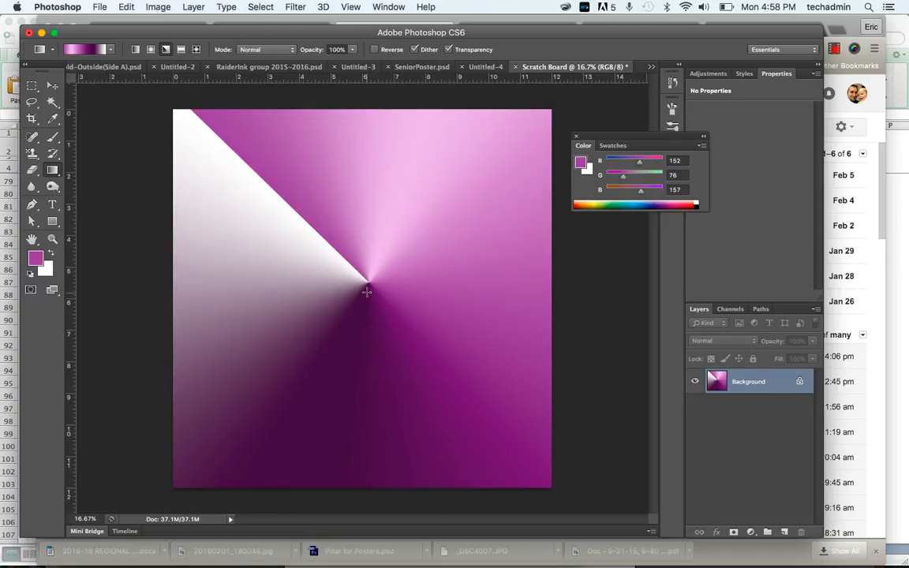
left_click_drag(366, 290, 150, 93)
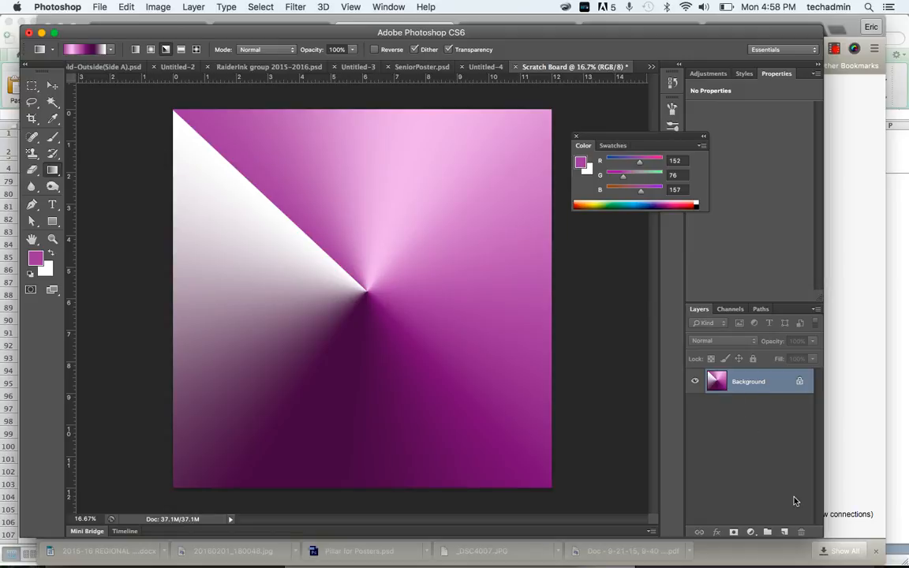
Add a new layer above the gradient background and fill it with black in Normal mode at 100% opacity.
left_click(783, 532)
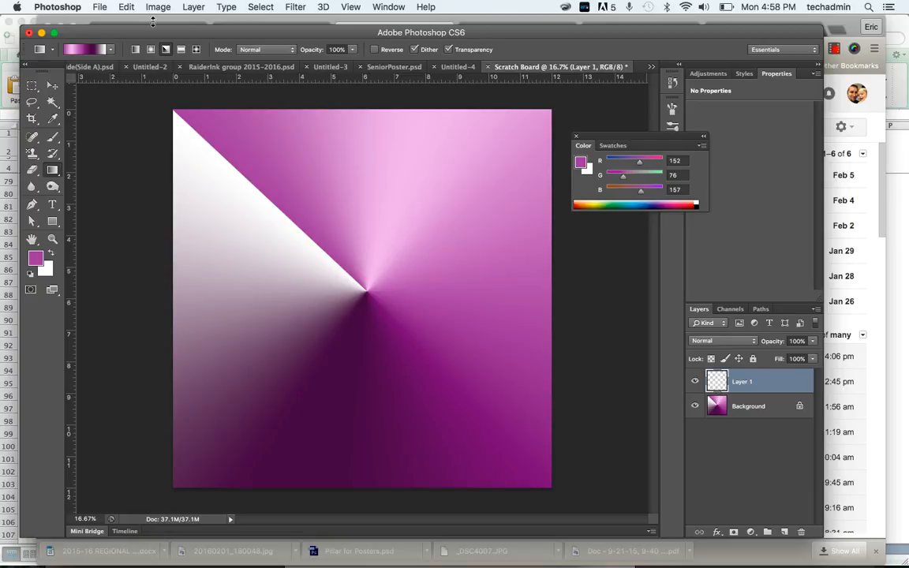
left_click(126, 7)
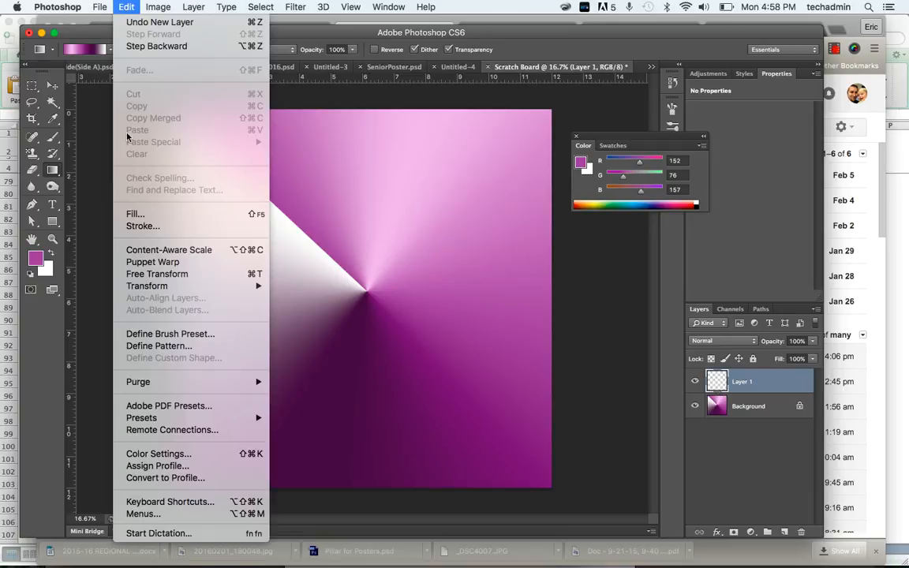
key("shift+BackSpace")
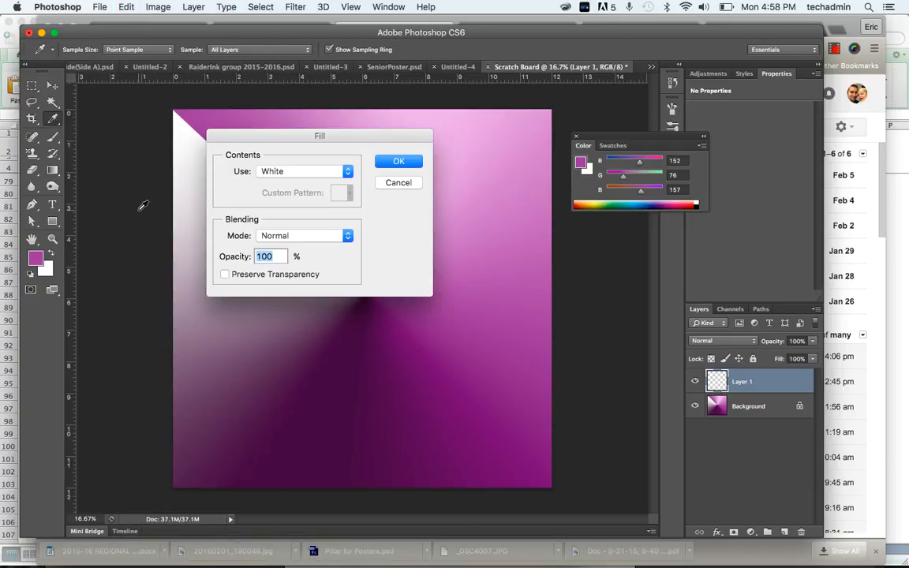
left_click(278, 172)
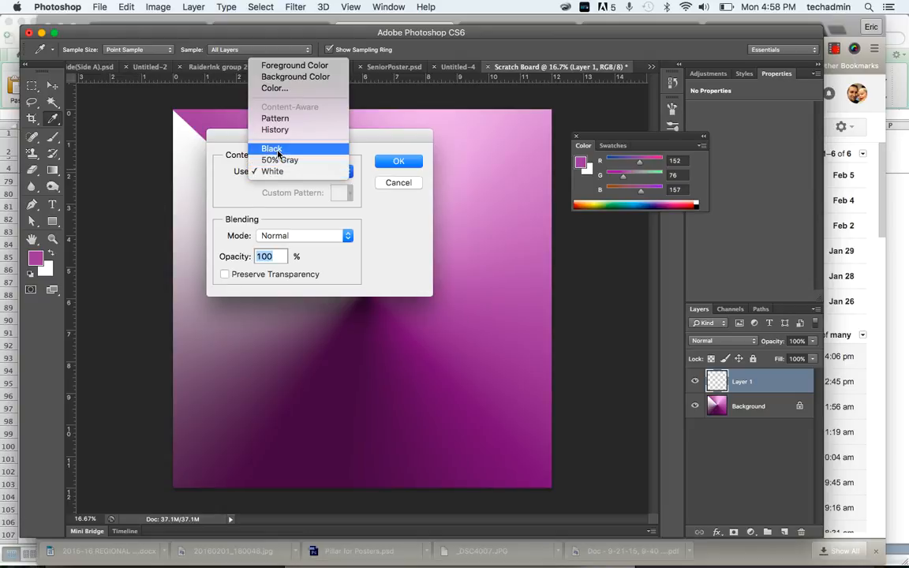
left_click(271, 149)
left_click(399, 162)
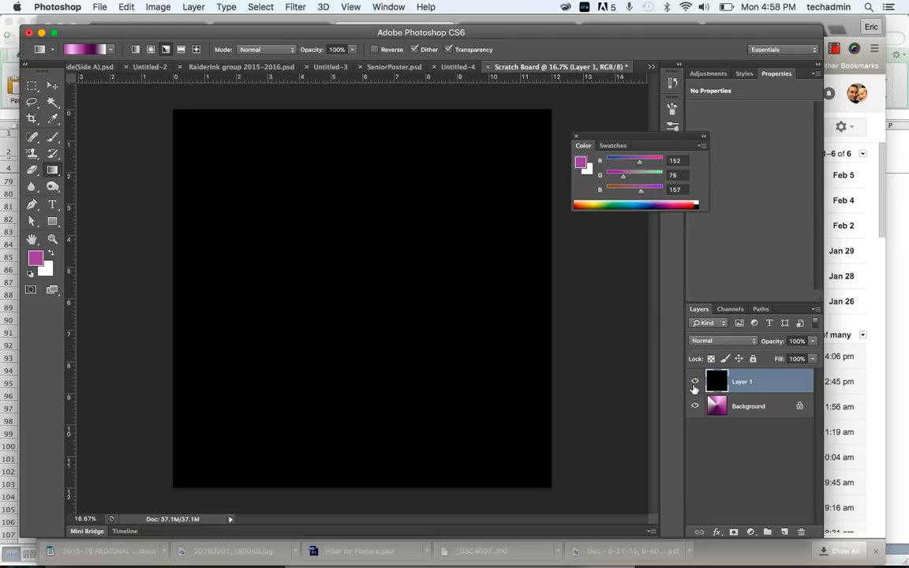
Hide and reshow the black layer to check the gradient beneath, and add a layer mask to it.
left_click(694, 382)
left_click(694, 382)
left_click(733, 533)
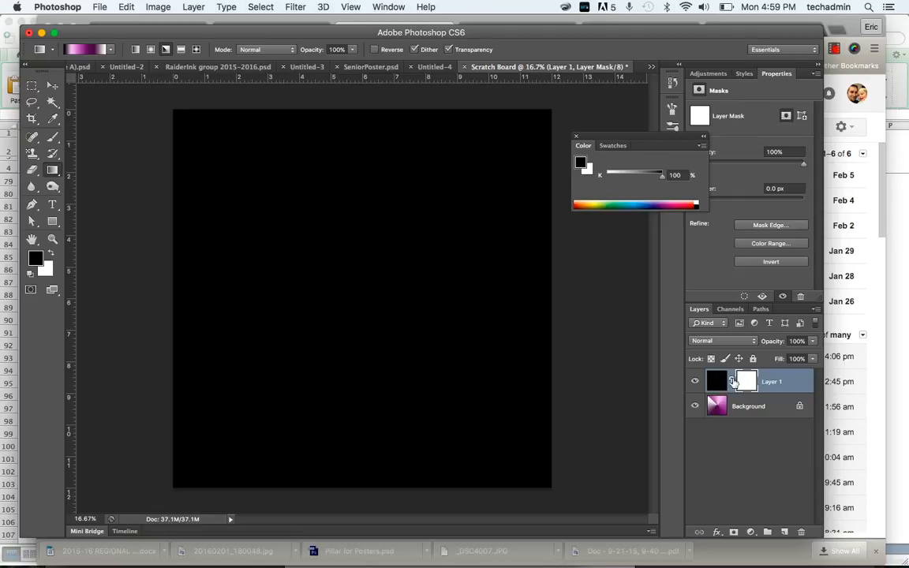
Set up the Brush tool with the pencil-like 9 px tip and black as the foreground colour.
left_click(54, 137)
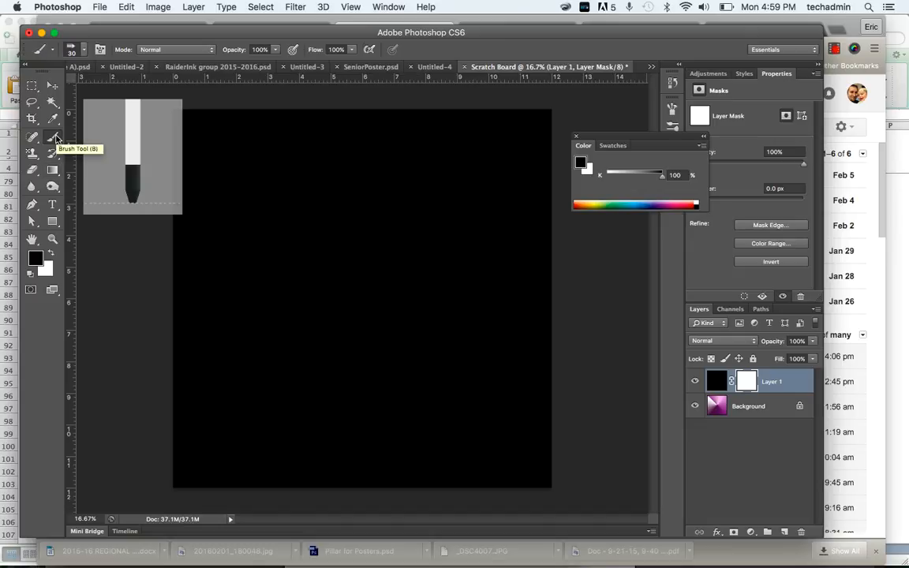
left_click(76, 51)
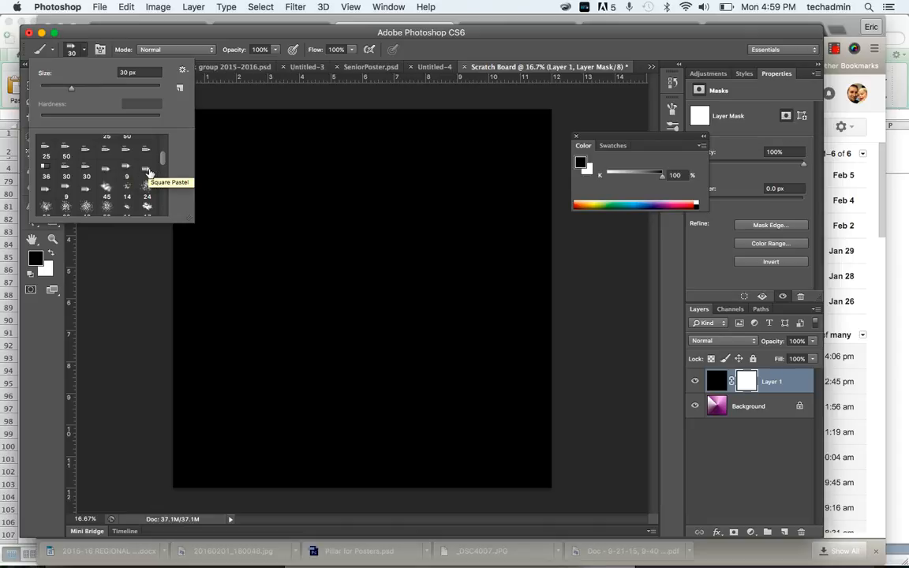
left_click(64, 188)
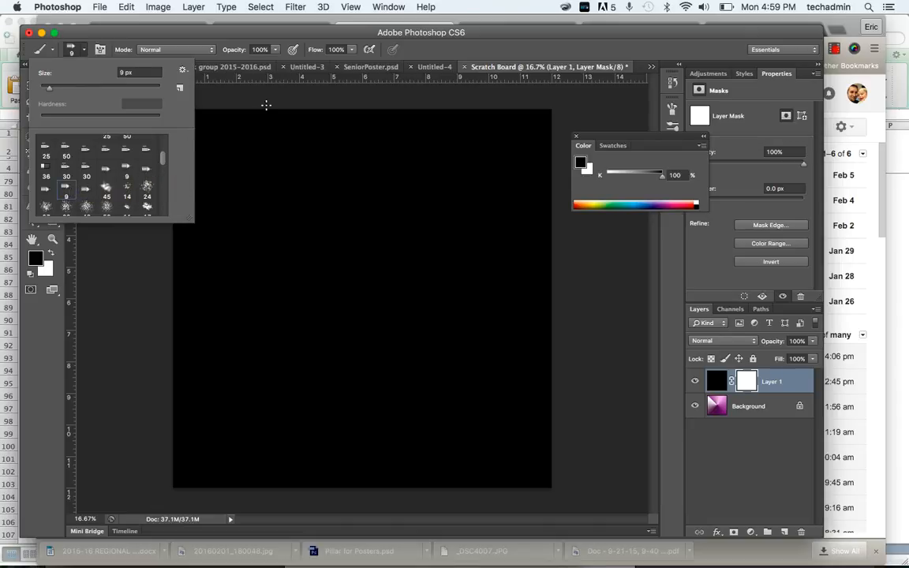
left_click(432, 56)
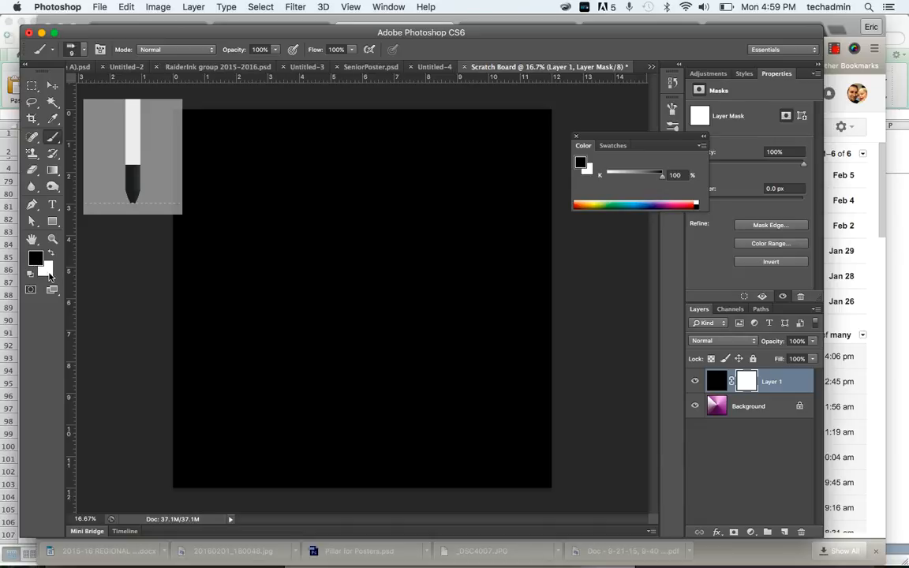
left_click(50, 253)
left_click(50, 253)
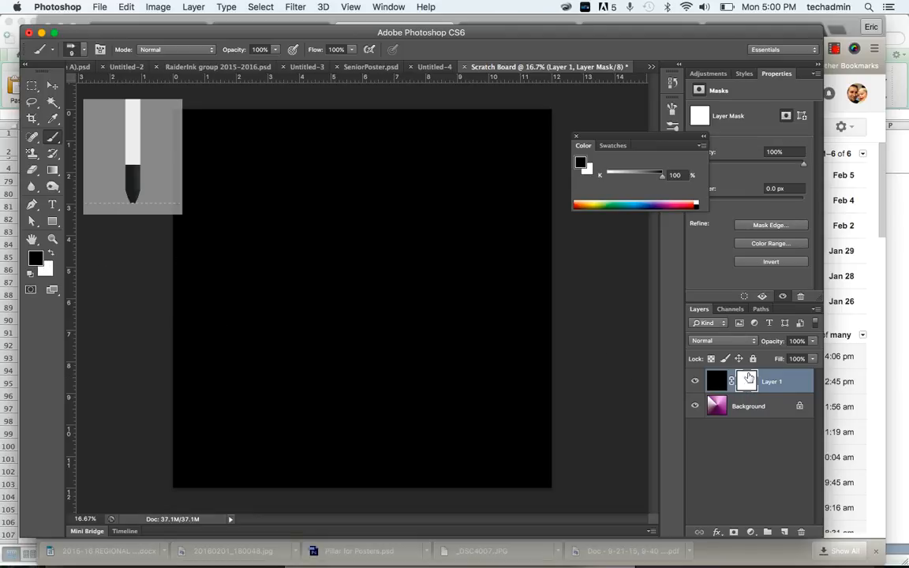
Try three curved black strokes on the mask near the canvas centre and paint back over the first one in white.
left_click_drag(276, 296, 320, 243)
left_click_drag(298, 308, 354, 265)
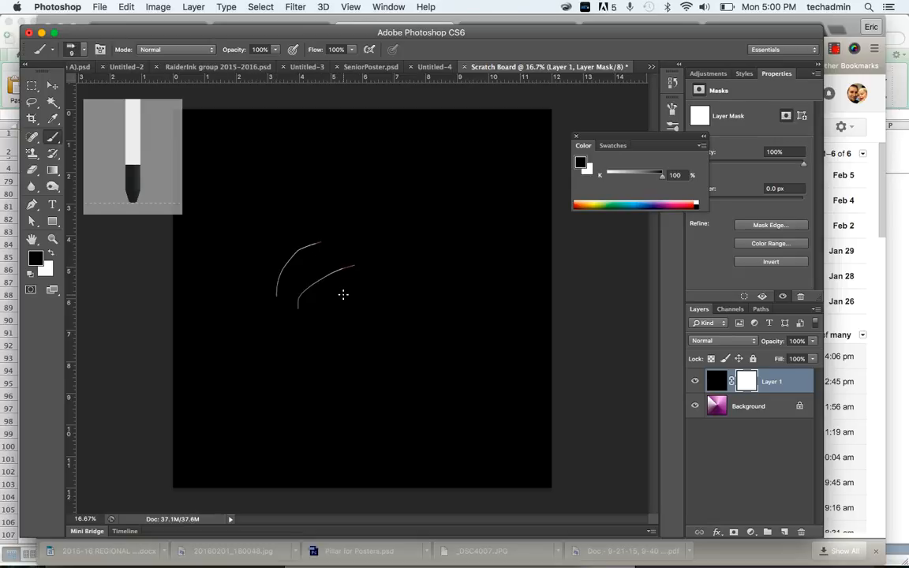
left_click_drag(317, 310, 404, 228)
key("x")
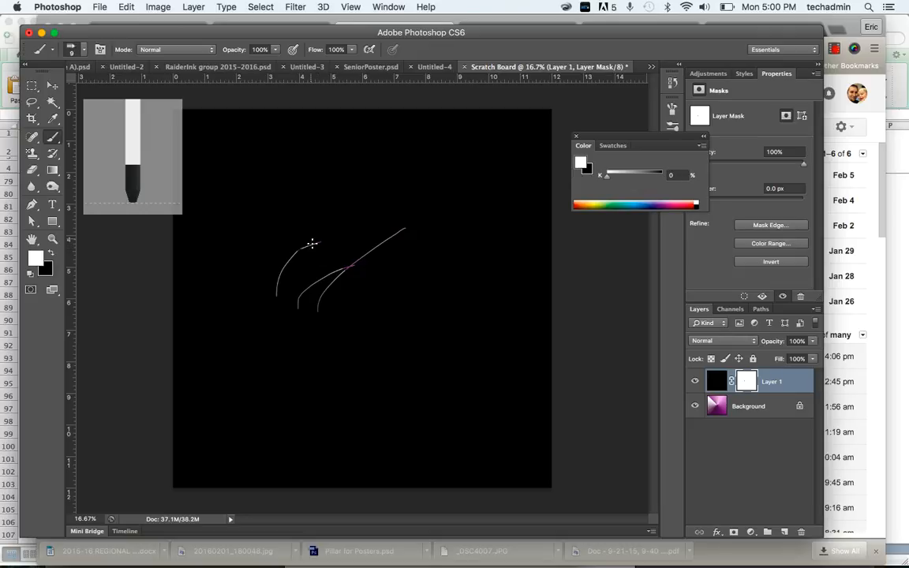
mouse_move(312, 244)
left_mouse_down()
mouse_move(278, 286)
mouse_move(283, 247)
left_mouse_up()
Fill the black layer's mask with white to clear all scratched strokes, and return to the Brush tool.
left_click(119, 6)
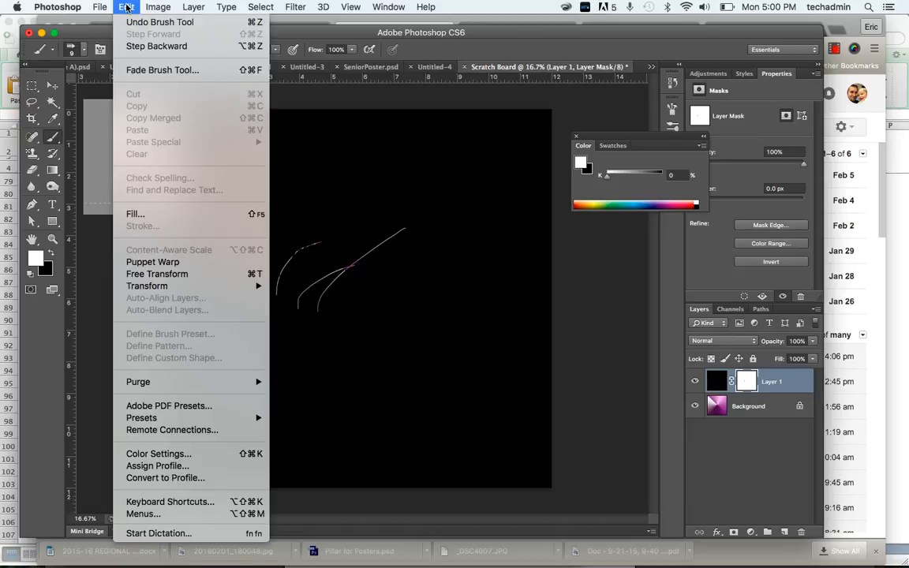
left_click(167, 213)
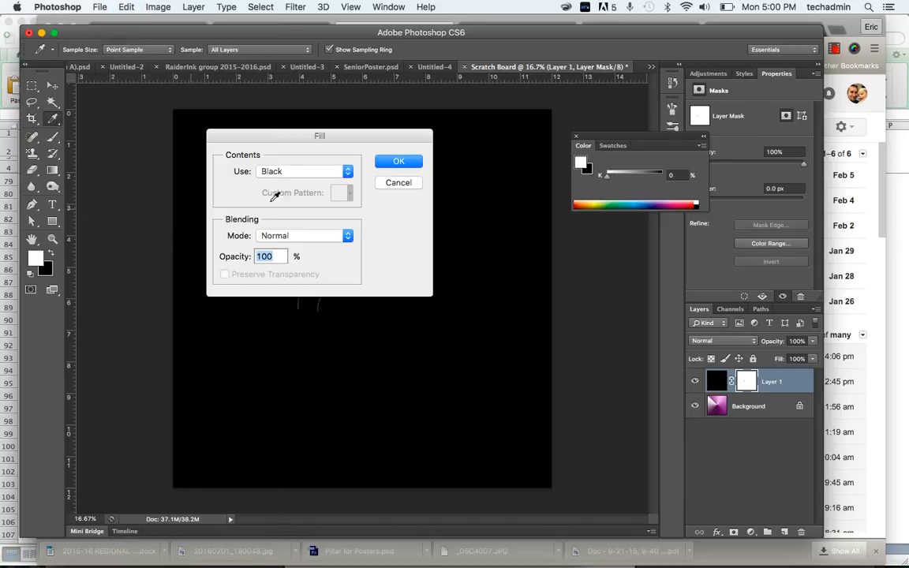
left_click(272, 171)
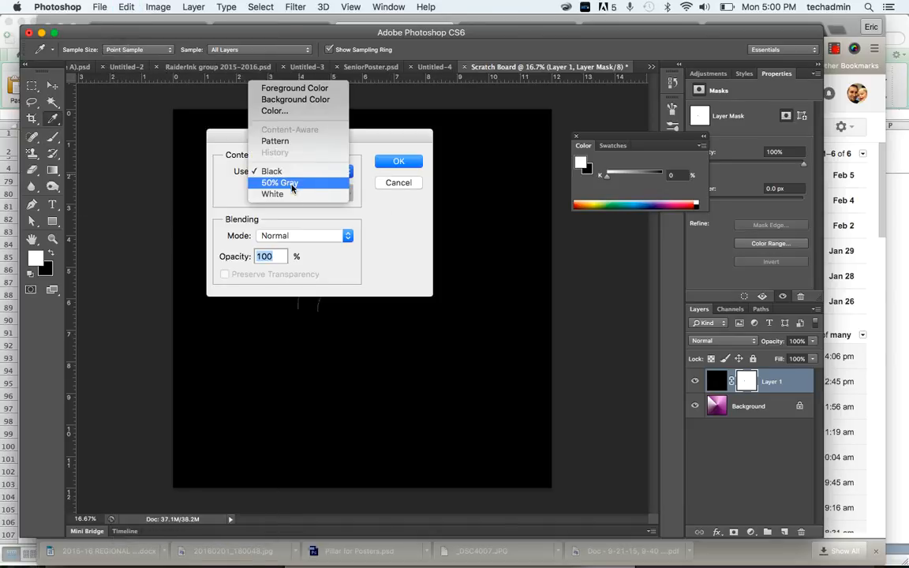
left_click(289, 194)
left_click(391, 160)
key("b")
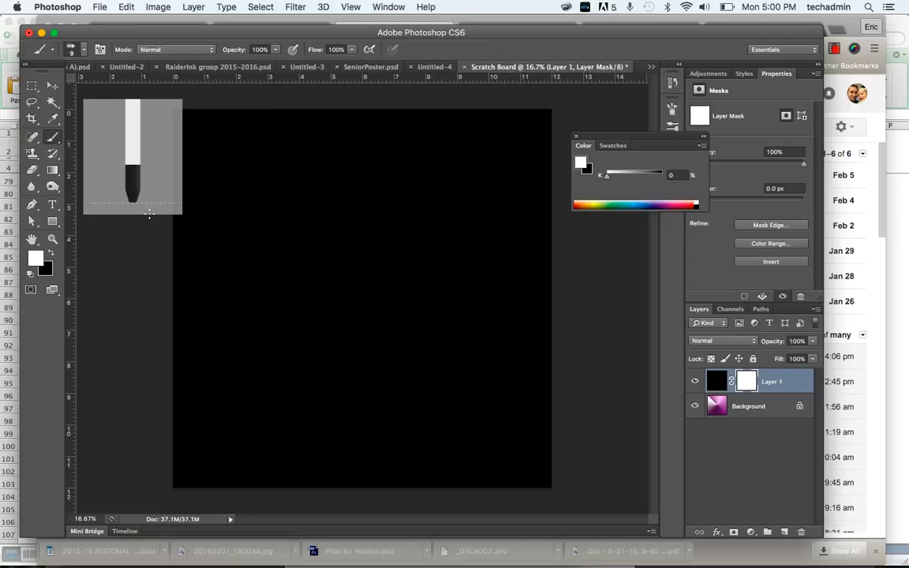
With black as foreground, scratch a quarter-sun outline with six rays into the mask at the canvas's upper-right corner.
left_click(51, 253)
mouse_move(427, 109)
left_mouse_down()
mouse_move(497, 190)
mouse_move(556, 208)
mouse_move(542, 205)
mouse_move(533, 277)
left_mouse_up()
left_click_drag(517, 199, 511, 231)
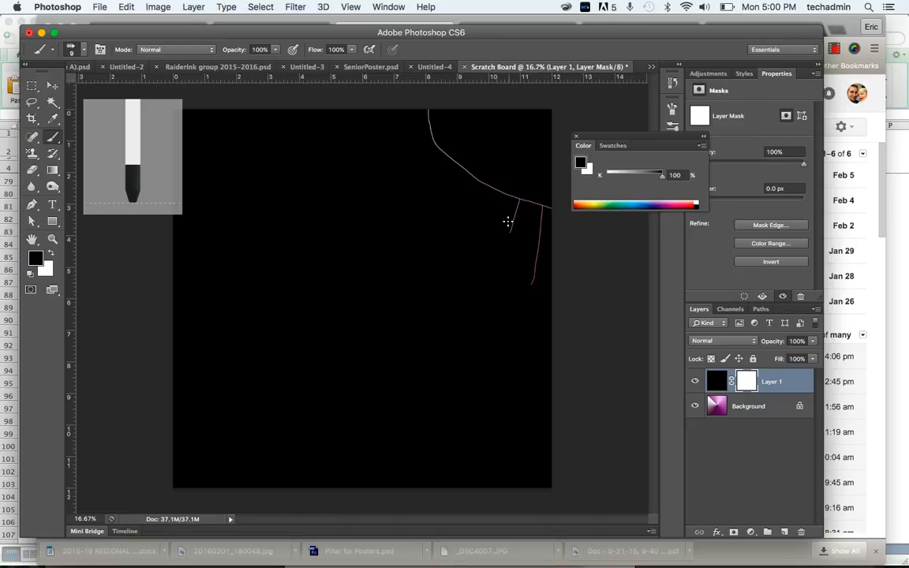
left_click_drag(489, 187, 432, 263)
left_click_drag(456, 166, 429, 191)
left_click_drag(432, 143, 337, 175)
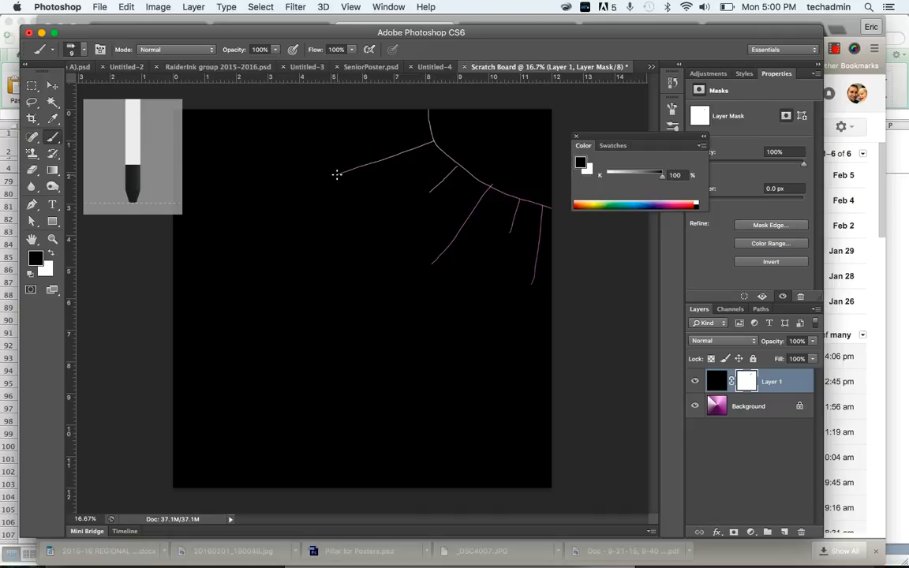
left_click_drag(430, 123, 362, 123)
Try enlarging the pencil-like brush to 175 px and scribbling inside the sun outline.
key("bracketright")
key("bracketright")
key("bracketright")
key("bracketright")
key("bracketright")
key("bracketright")
key("bracketright")
mouse_move(437, 110)
left_mouse_down()
mouse_move(498, 118)
mouse_move(472, 108)
mouse_move(516, 109)
mouse_move(501, 148)
left_mouse_up()
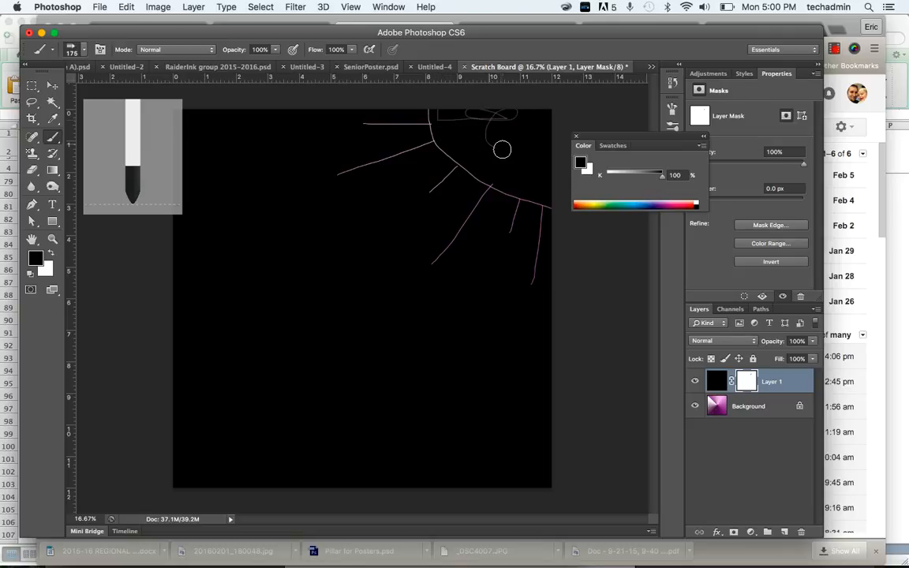
mouse_move(546, 123)
left_mouse_down()
mouse_move(496, 152)
mouse_move(518, 141)
mouse_move(500, 142)
mouse_move(529, 173)
left_mouse_up()
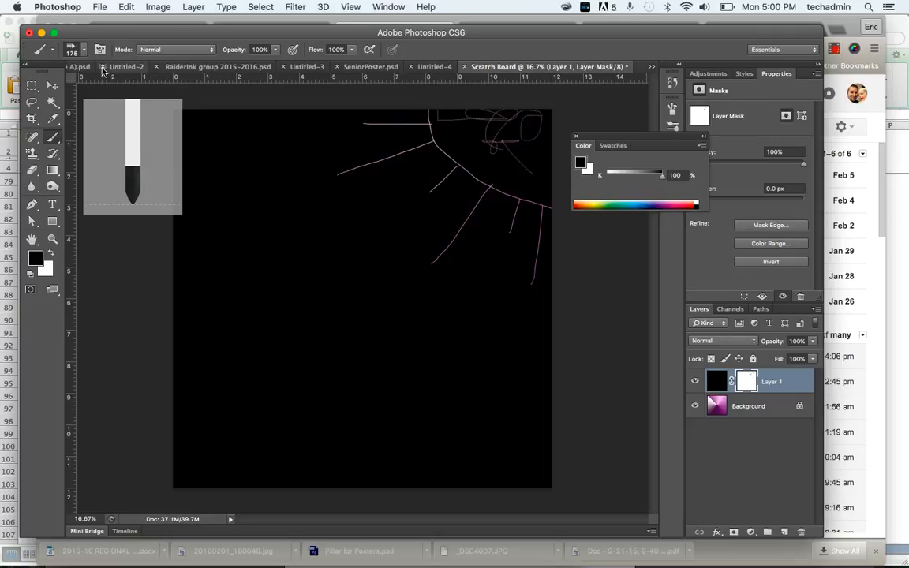
Switch to the rough-edged 60 px brush tip, enlarge it to 400 px and paint over the whole inside of the sun on the mask.
left_click(78, 48)
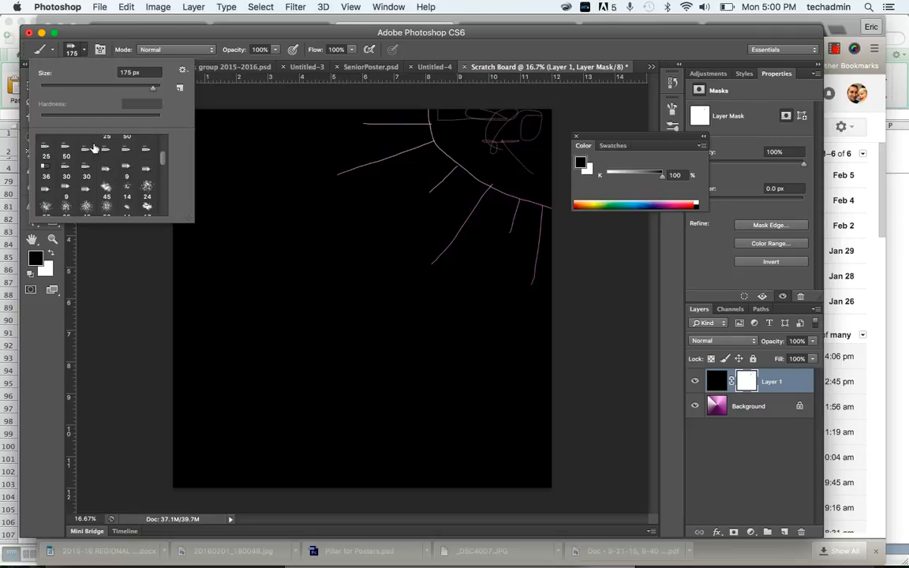
left_click(107, 206)
mouse_move(525, 152)
left_mouse_down()
mouse_move(497, 141)
mouse_move(516, 118)
mouse_move(550, 116)
mouse_move(494, 128)
left_mouse_up()
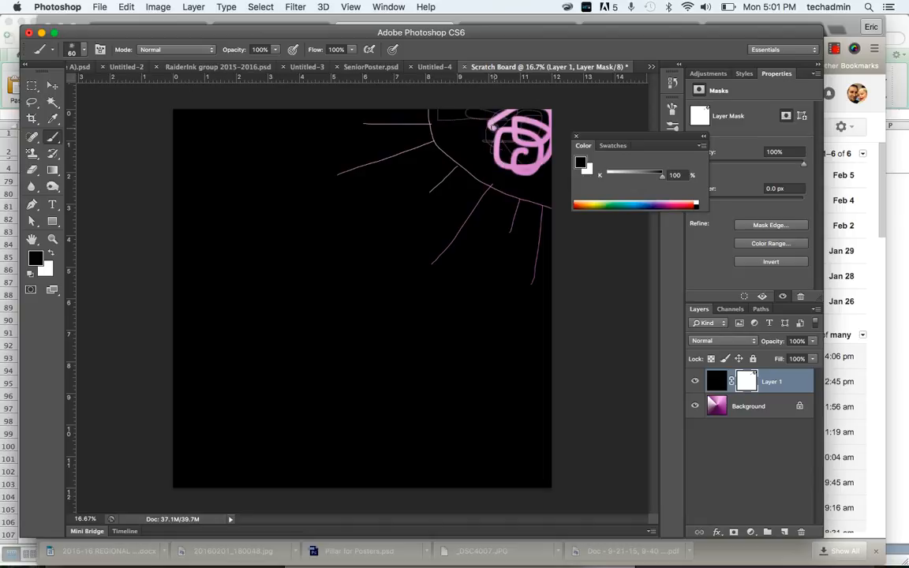
key("bracketright")
key("bracketright")
key("bracketright")
key("bracketright")
key("bracketright")
key("bracketright")
key("bracketright")
key("bracketright")
key("bracketright")
key("bracketright")
key("bracketright")
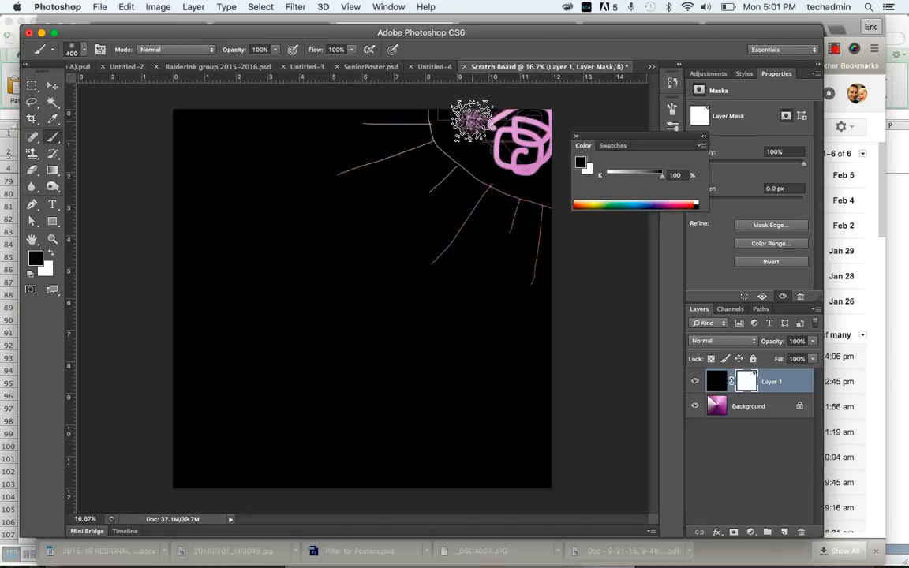
mouse_move(472, 121)
left_mouse_down()
mouse_move(517, 173)
mouse_move(560, 180)
mouse_move(530, 113)
mouse_move(489, 122)
mouse_move(535, 158)
mouse_move(530, 142)
mouse_move(487, 122)
mouse_move(451, 111)
mouse_move(446, 118)
mouse_move(480, 162)
mouse_move(552, 203)
left_mouse_up()
Return to the 9 px tip and draw two curved rails across the lower canvas, connected by four vertical posts.
left_click(84, 51)
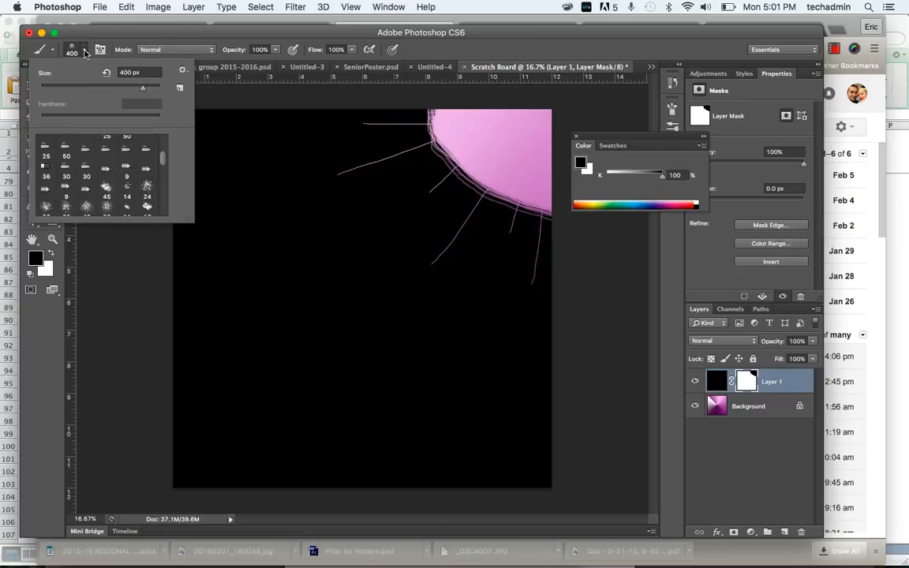
left_click(85, 189)
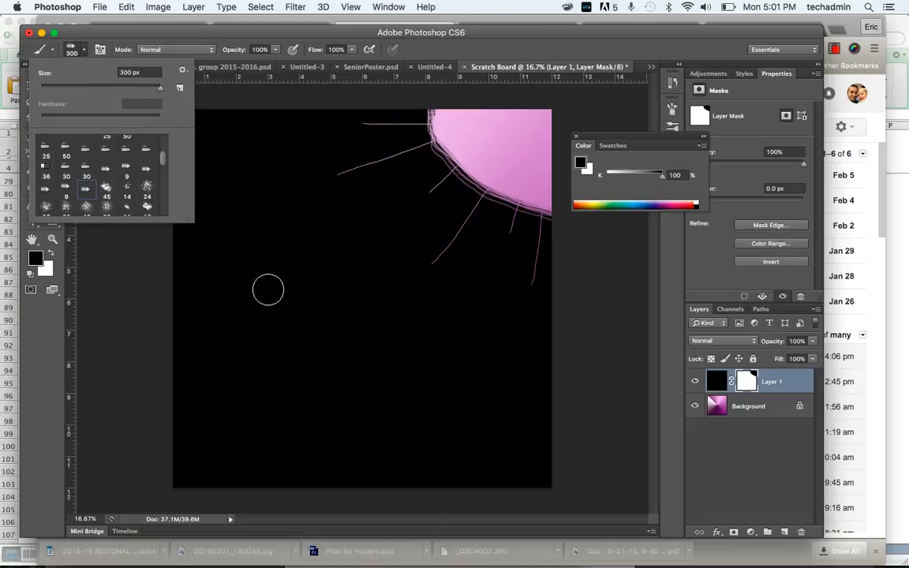
left_click(66, 188)
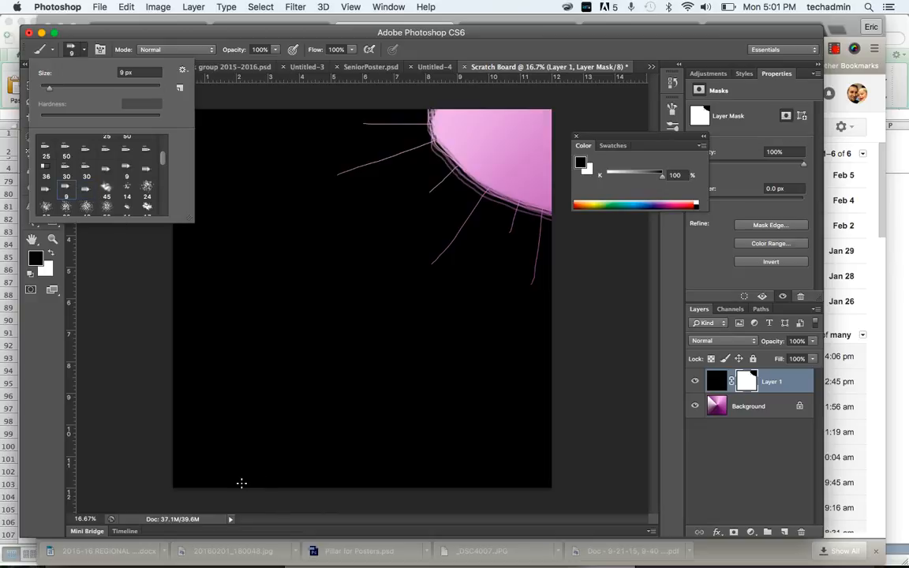
left_click(174, 310)
left_click_drag(172, 309, 374, 312)
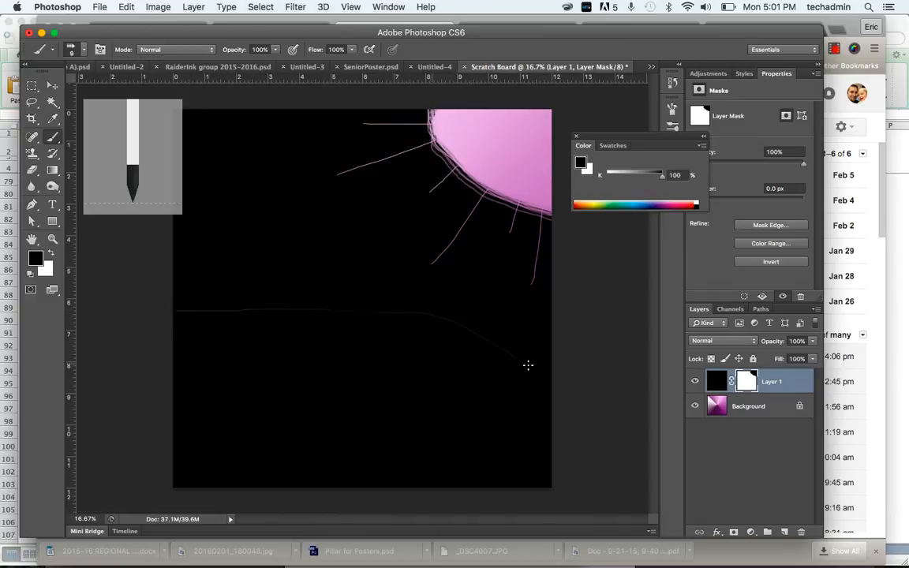
mouse_move(179, 384)
left_mouse_down()
mouse_move(403, 382)
mouse_move(531, 425)
mouse_move(586, 465)
left_mouse_up()
left_click_drag(431, 314, 429, 376)
left_click_drag(335, 314, 337, 377)
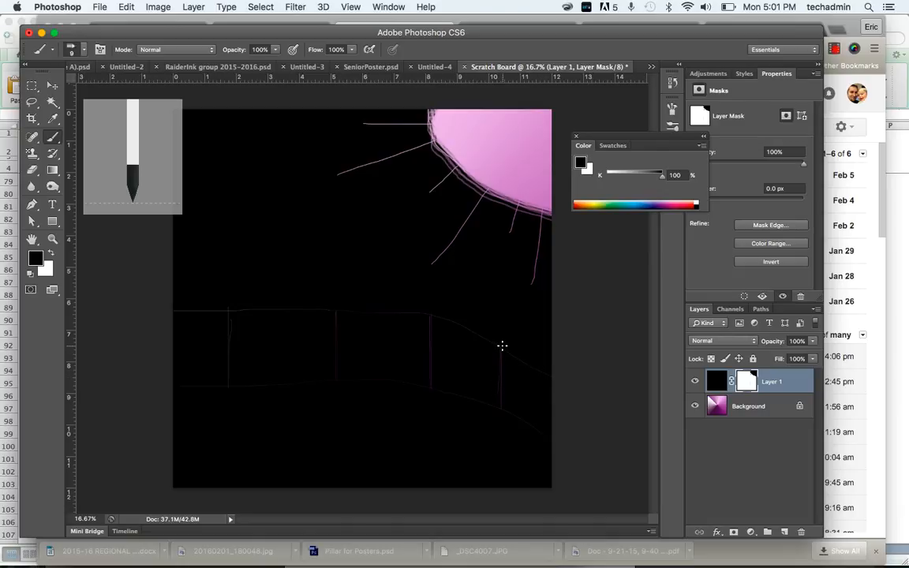
Draw crossing diagonal braces between the bridge posts, and hide and reshow the black layer to check the gradient.
left_click_drag(502, 345, 436, 375)
left_click_drag(437, 317, 493, 407)
left_click_drag(337, 312, 258, 369)
mouse_move(241, 315)
left_mouse_down()
mouse_move(295, 343)
mouse_move(314, 369)
mouse_move(239, 311)
mouse_move(216, 311)
mouse_move(172, 383)
mouse_move(225, 316)
mouse_move(180, 369)
left_mouse_up()
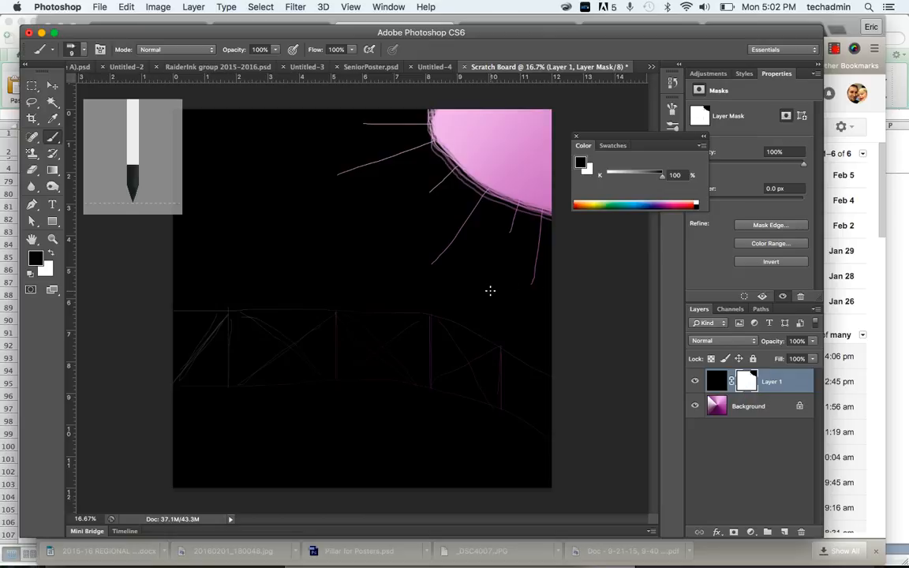
left_click(693, 382)
left_click(693, 382)
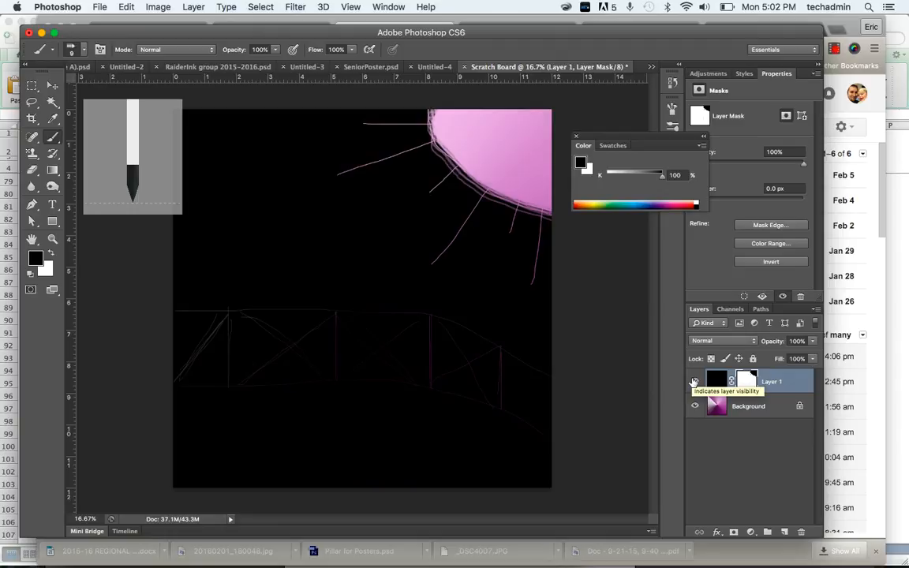